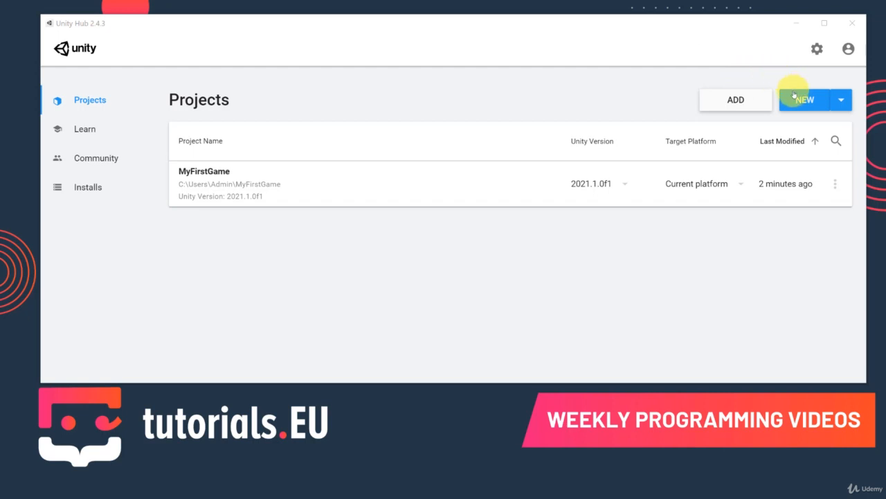
Create a new Unity project named CodelessGame from the 3D template in the default location
left_click(800, 101)
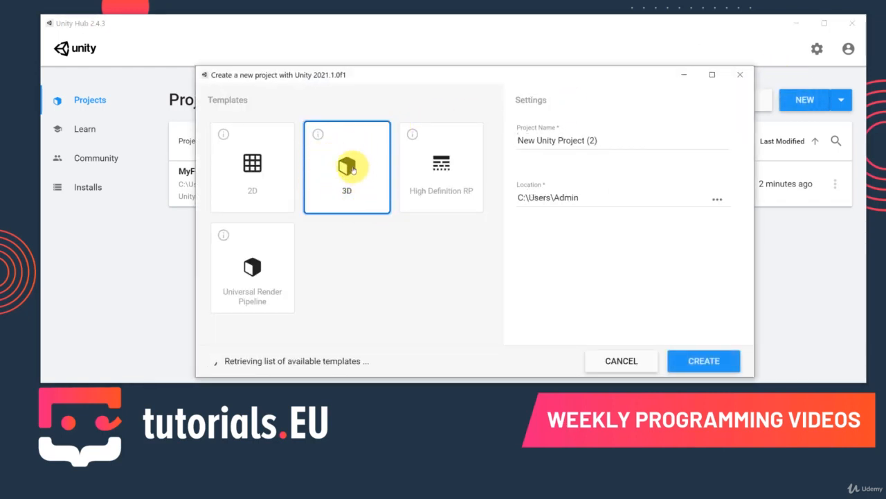
left_click_drag(609, 140, 477, 136)
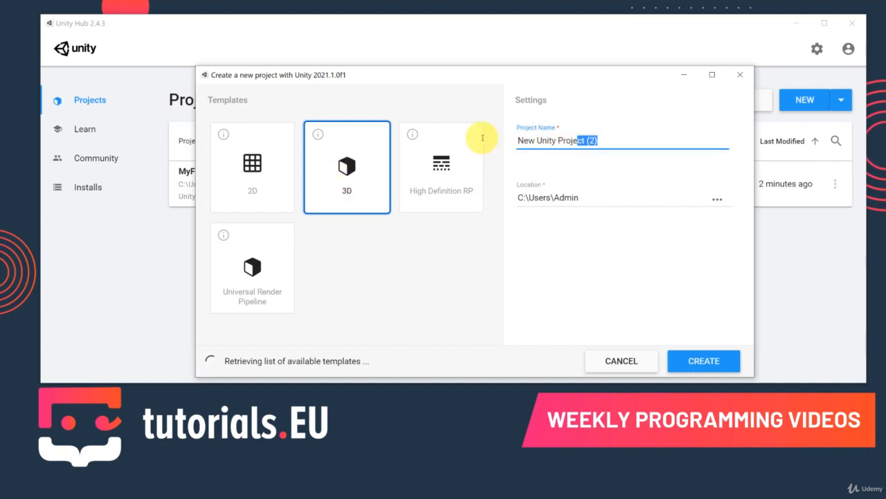
left_click(281, 230)
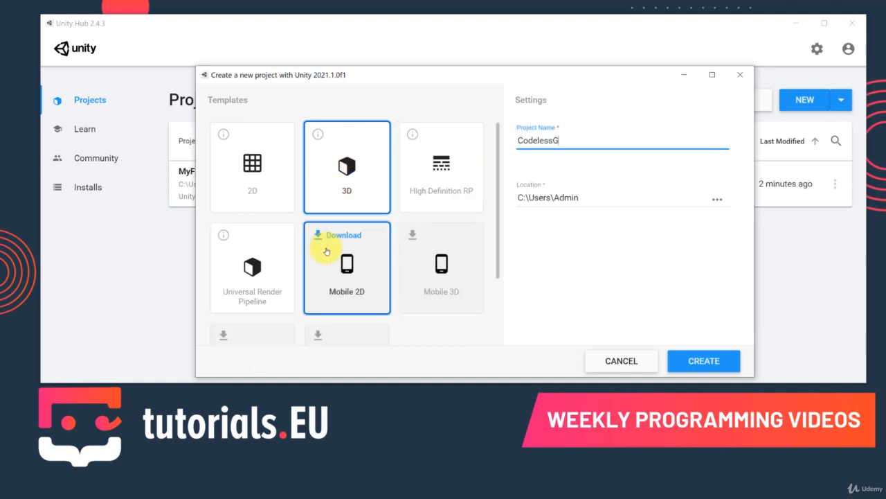
left_click(703, 360)
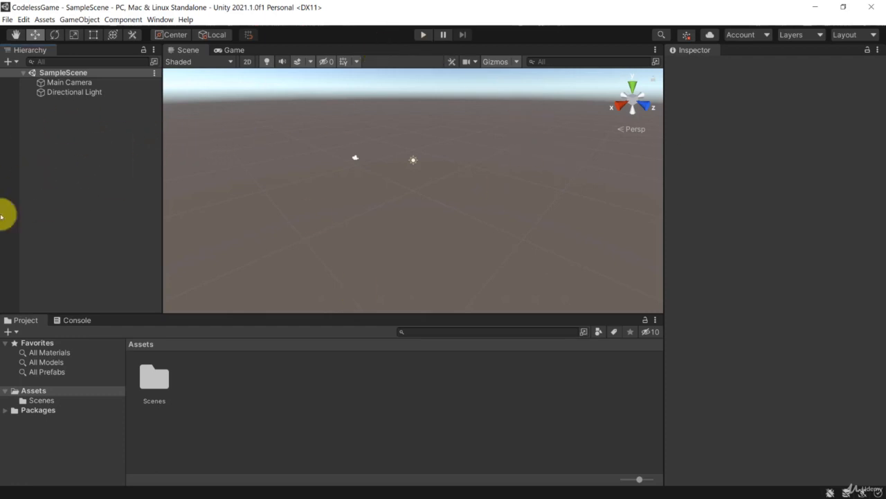
Add a 3D cube to SampleScene, keep its default name, and select it
right_click(83, 147)
left_click(66, 154)
right_click(64, 156)
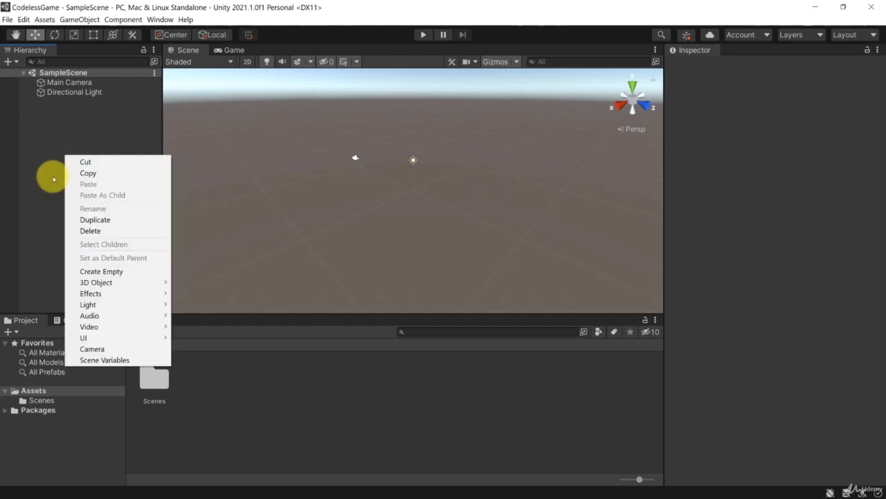
mouse_move(167, 282)
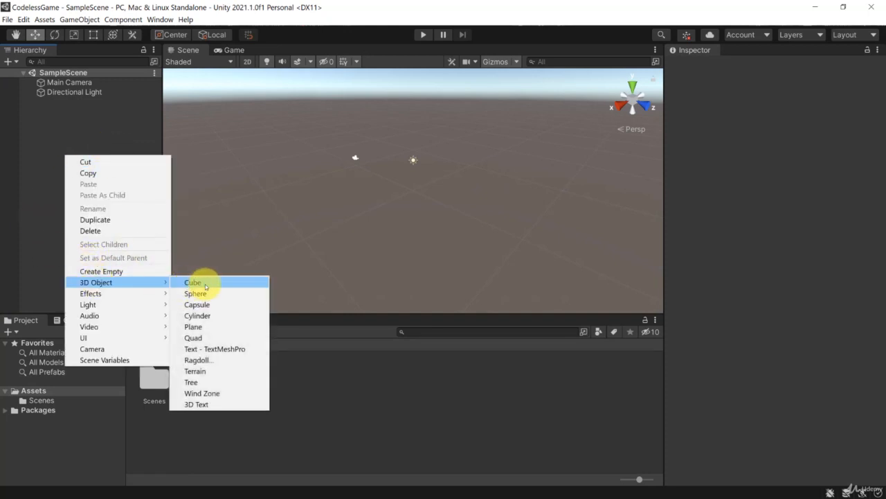
left_click(194, 282)
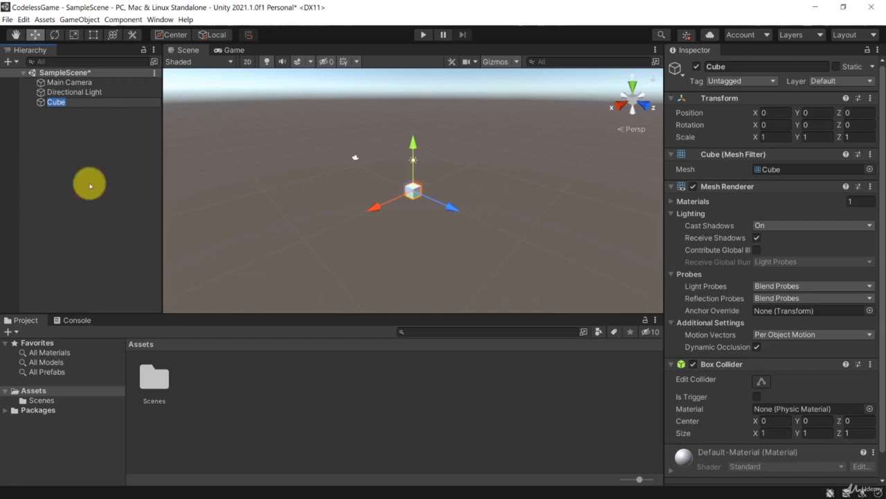
left_click(79, 112)
left_click(73, 102)
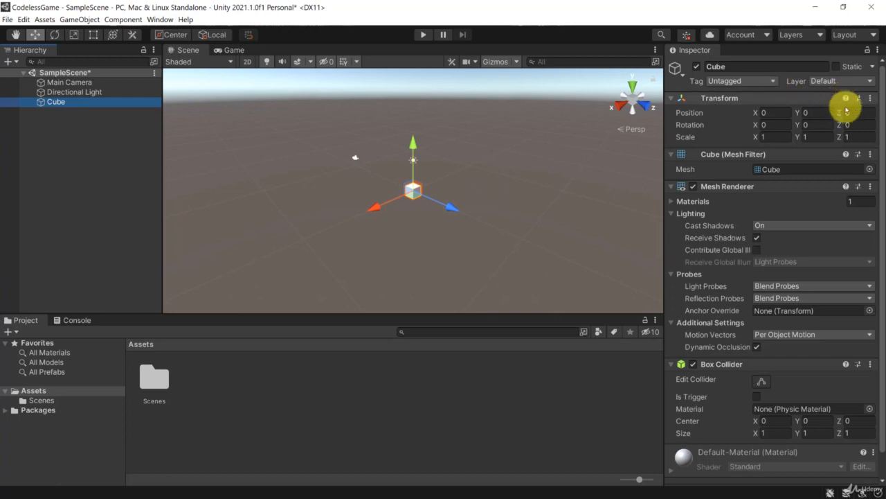
Examine the cube in the Scene and Game views, along with its Transform and mesh component settings
left_click(871, 97)
left_click(806, 112)
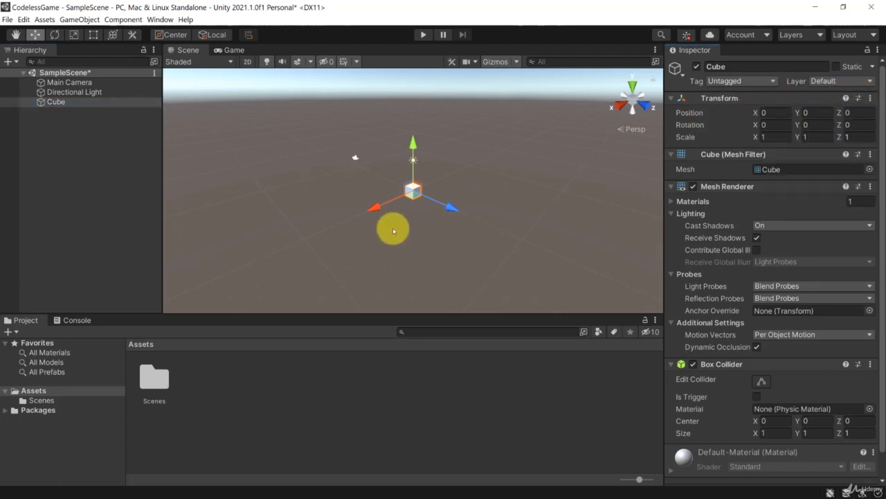
scroll(405, 227, "up", 6)
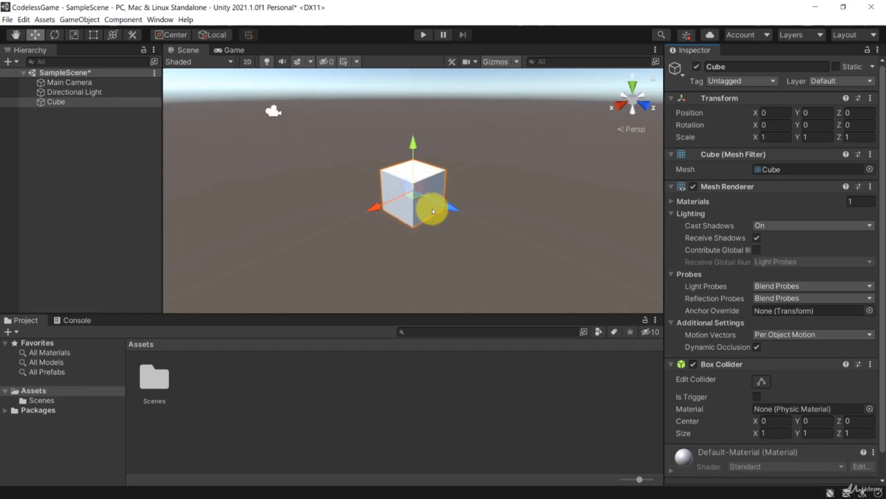
left_click(235, 49)
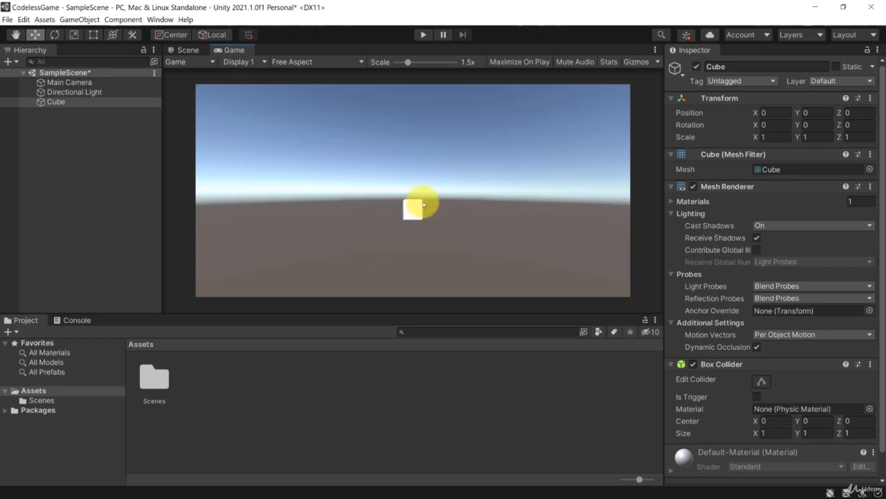
key("ctrl+1")
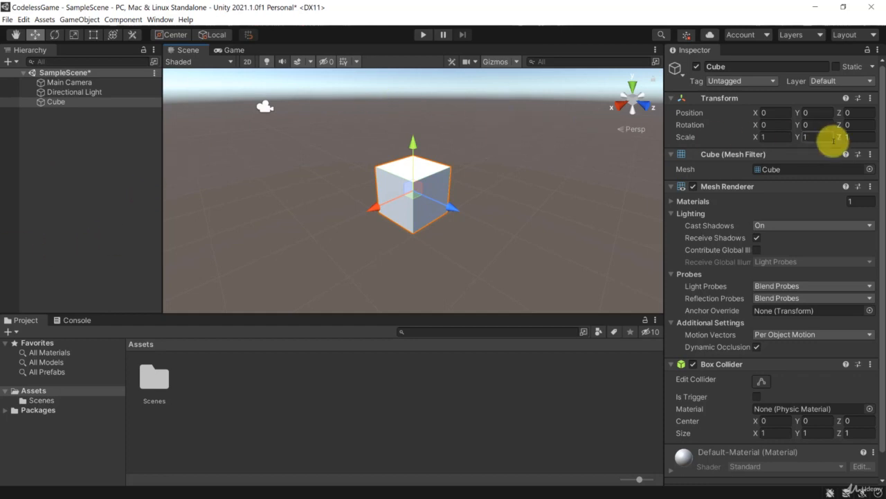
left_click_drag(768, 156, 770, 160)
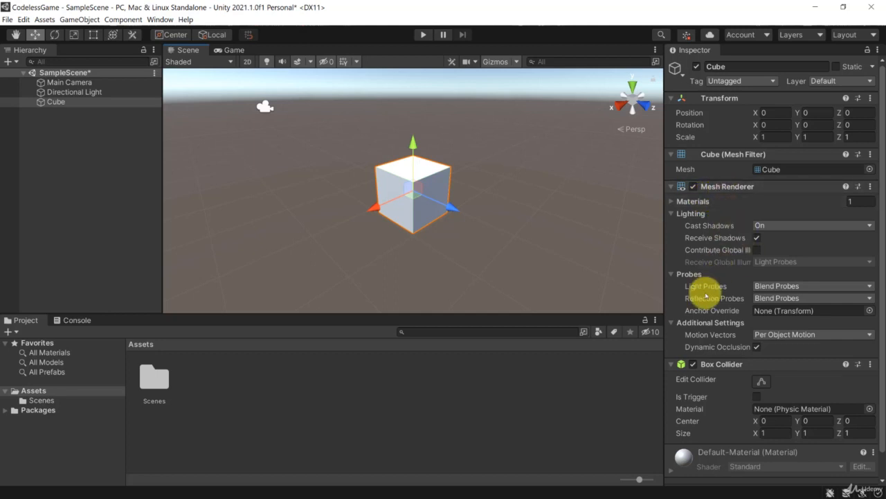
Widen the cube's Box Collider to an X size of 2 and return it to 1
scroll(719, 343, "down", 1)
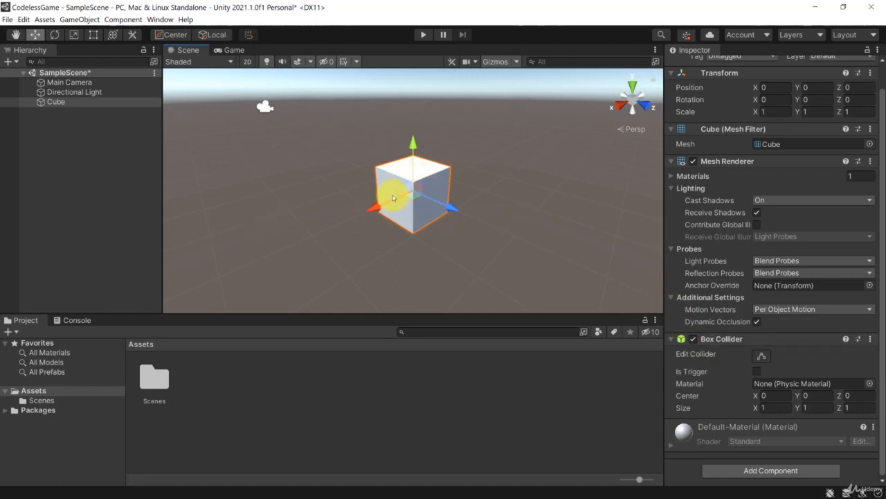
scroll(360, 152, "up", 3)
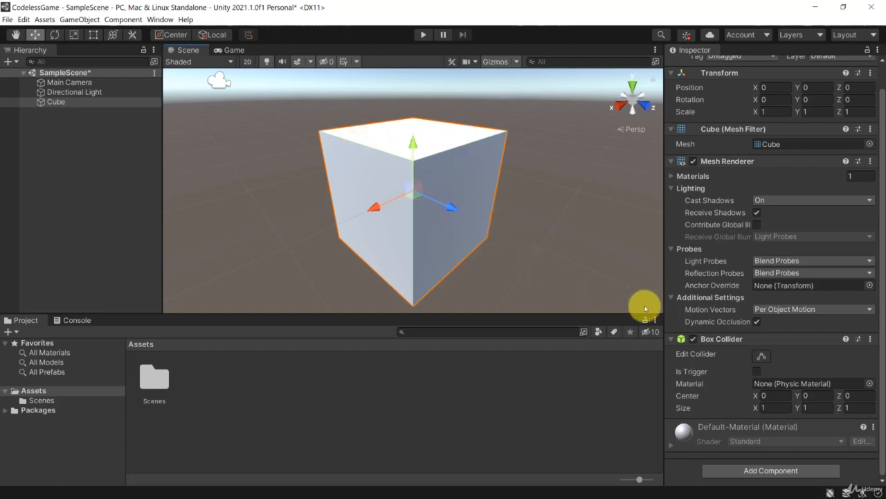
double_click(773, 408)
type("2")
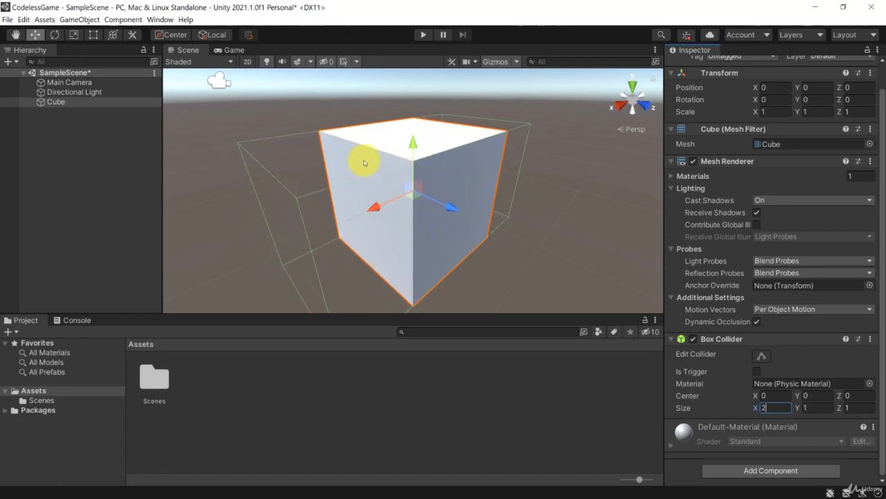
left_click_drag(770, 408, 750, 405)
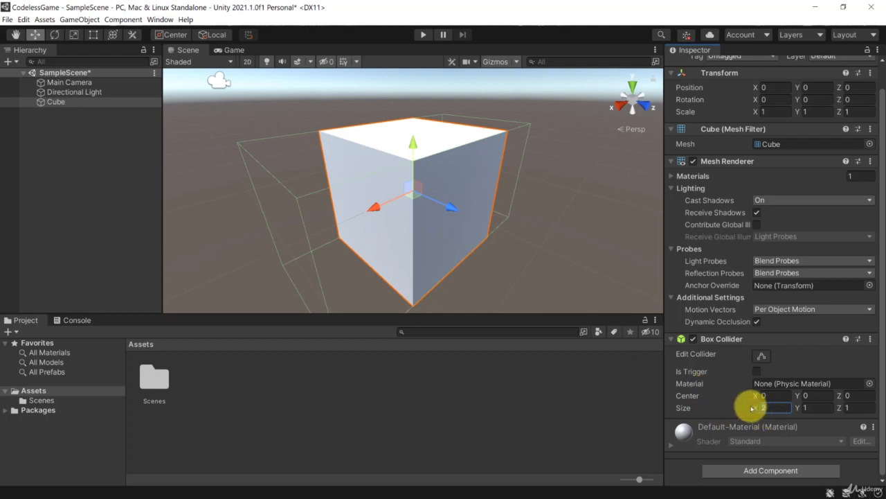
type("1")
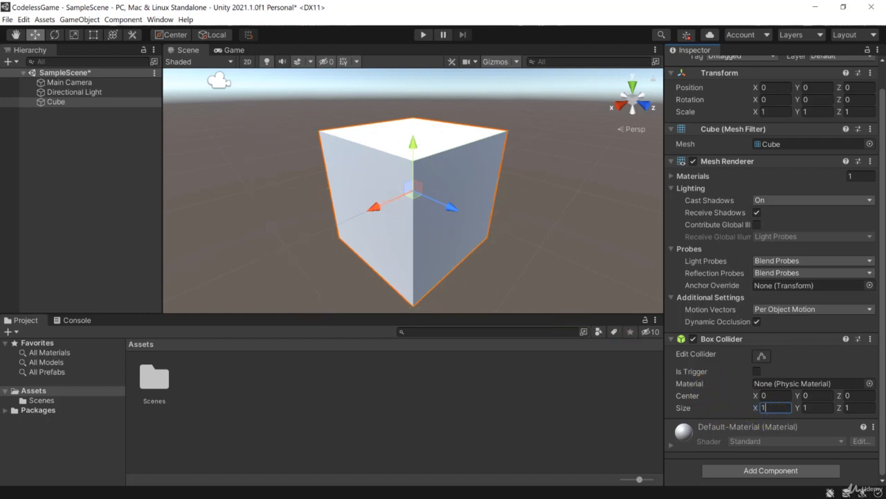
Shift the Box Collider's Y center to about -1.04, view the offset from below, and reset it to 0
left_click_drag(761, 407, 797, 408)
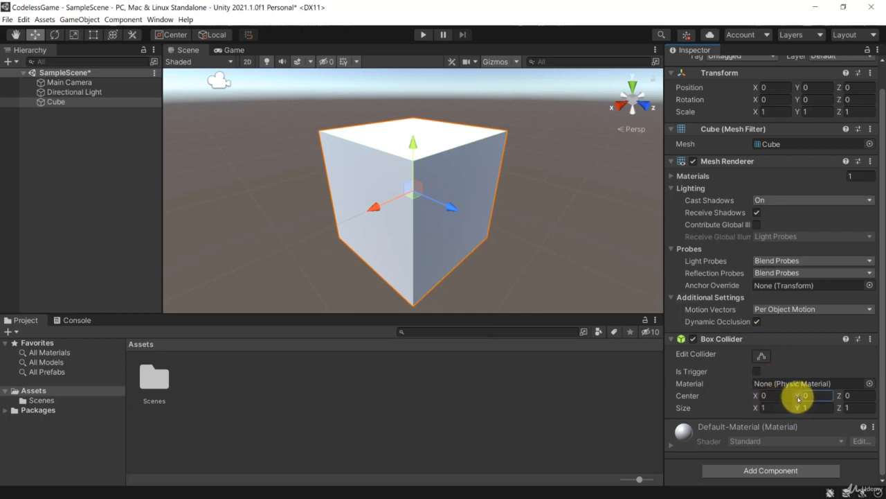
left_click_drag(798, 398, 769, 391)
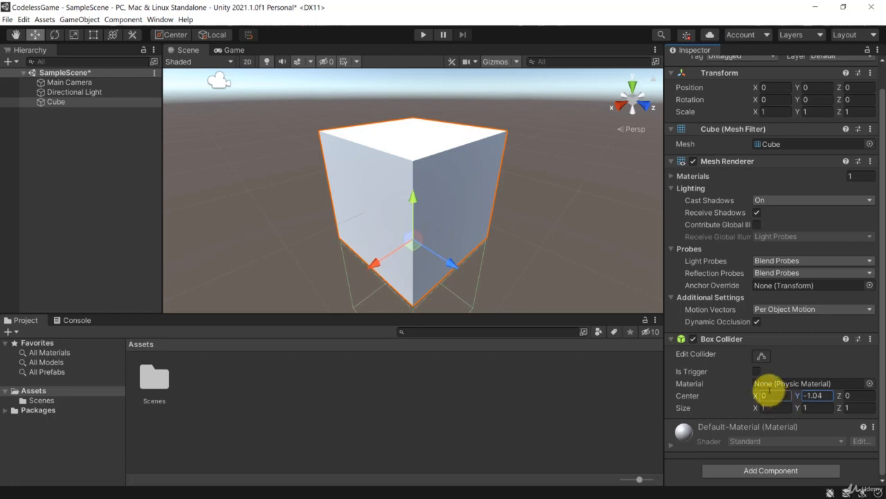
mouse_move(552, 218)
right_mouse_down()
mouse_move(524, 259)
mouse_move(298, 156)
mouse_move(439, 159)
mouse_move(412, 172)
mouse_move(529, 131)
mouse_move(639, 113)
mouse_move(574, 198)
mouse_move(554, 207)
right_mouse_up()
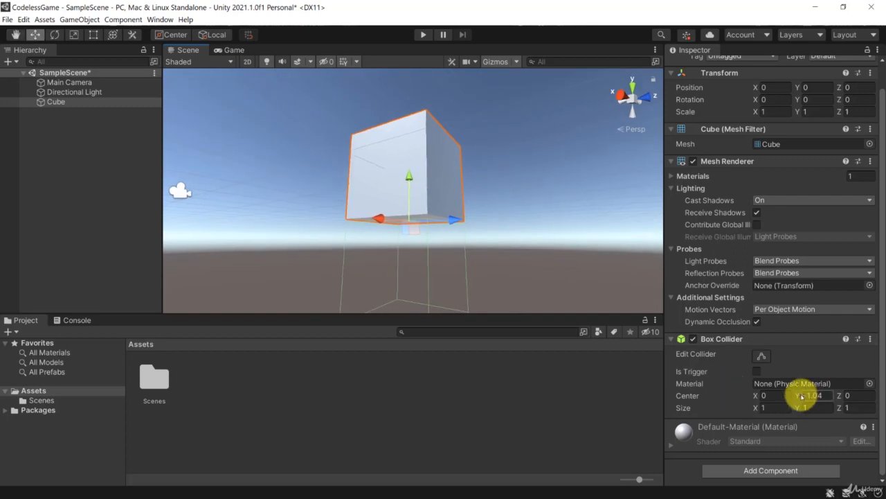
left_click(814, 396)
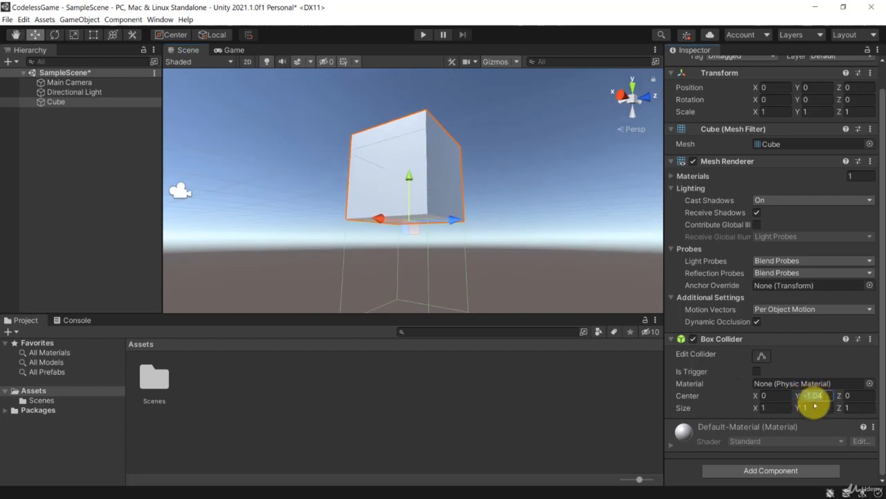
type("0")
key("Return")
Shrink the Box Collider's size to 0.5 on the X, Y and Z axes
right_click_drag(515, 200, 475, 293)
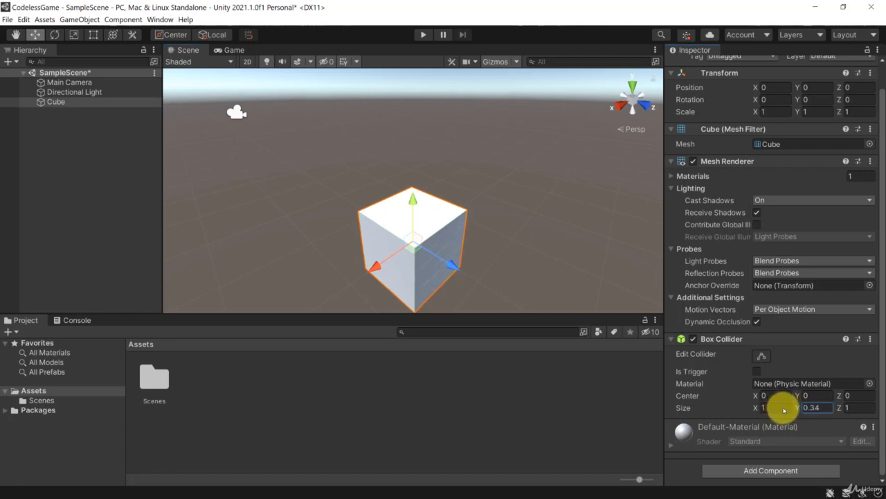
key("Escape")
right_click_drag(527, 244, 400, 248)
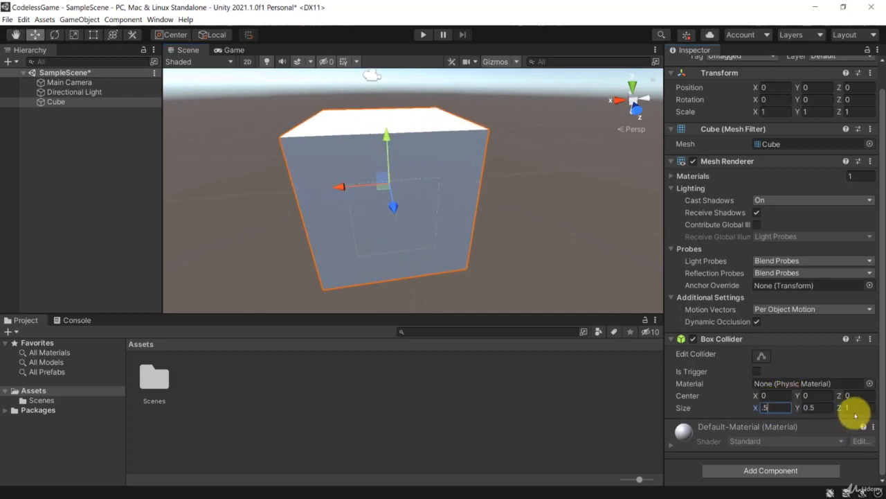
type(".5")
key("Return")
Inspect the shrunken Box Collider inside the cube, and undo its size changes
right_click_drag(568, 228, 363, 136)
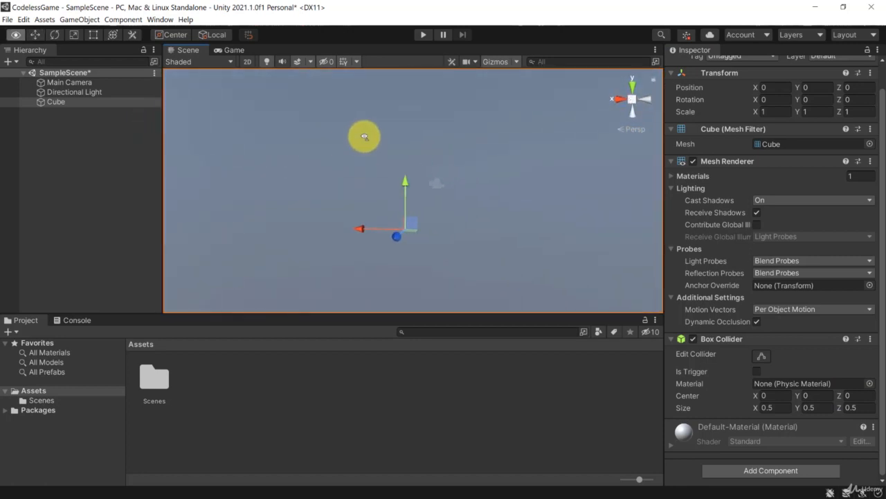
key("f")
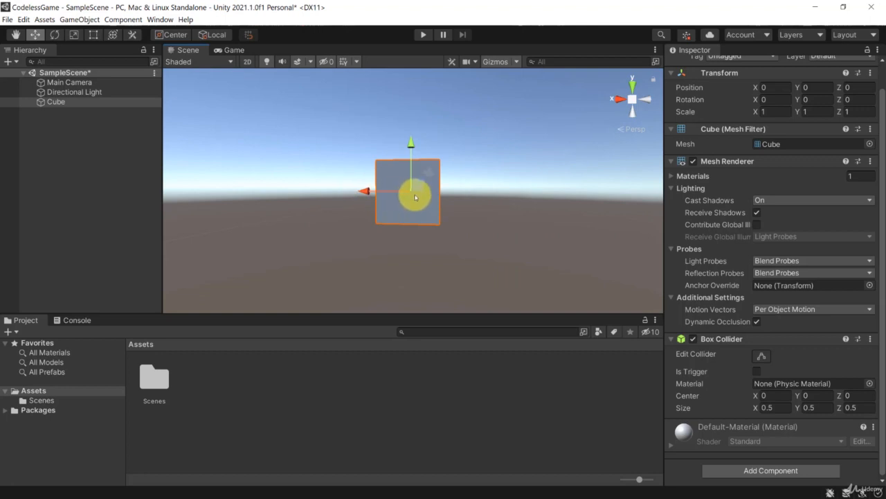
right_click_drag(420, 221, 448, 253)
key("w")
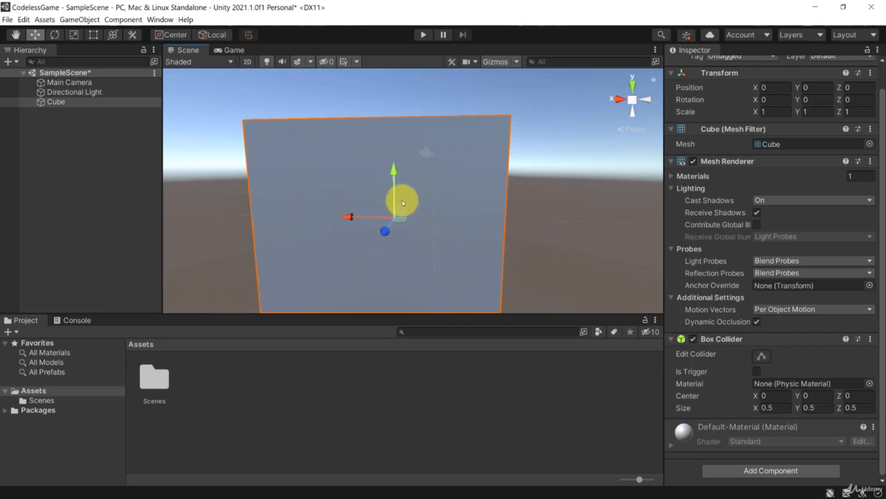
key("ctrl+z")
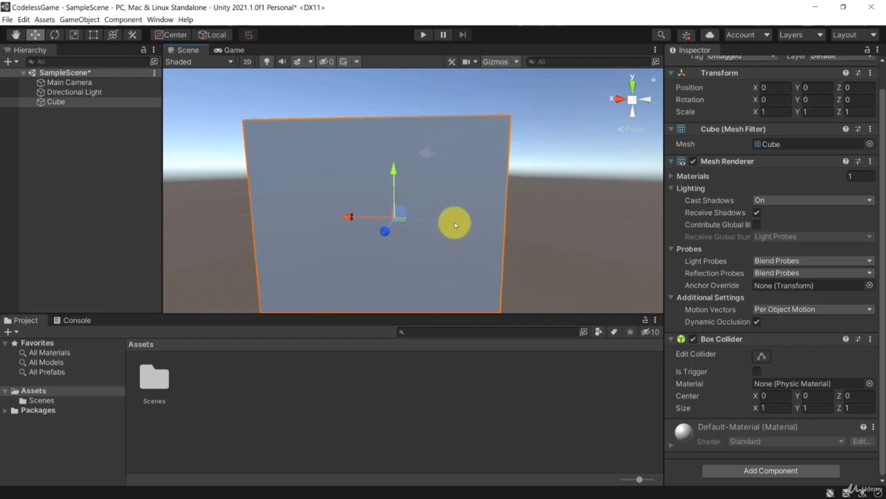
Add a Sphere Collider physics component to the cube
right_click_drag(534, 182, 324, 169)
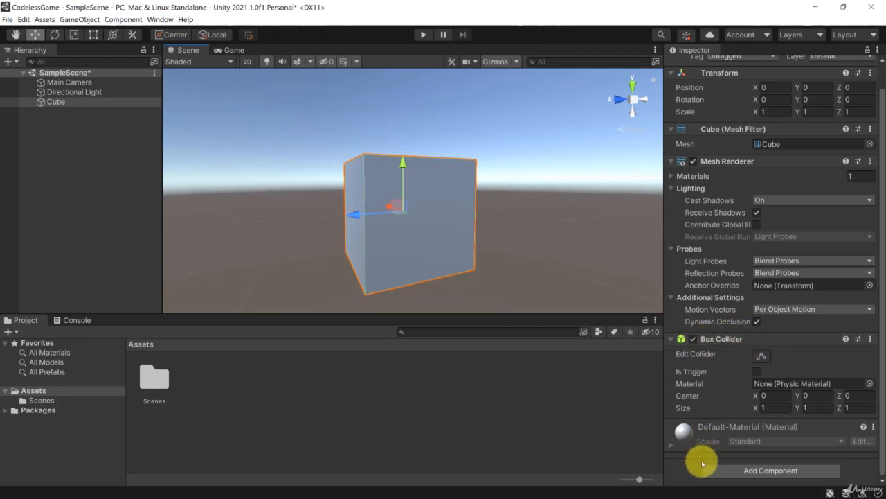
left_click(738, 470)
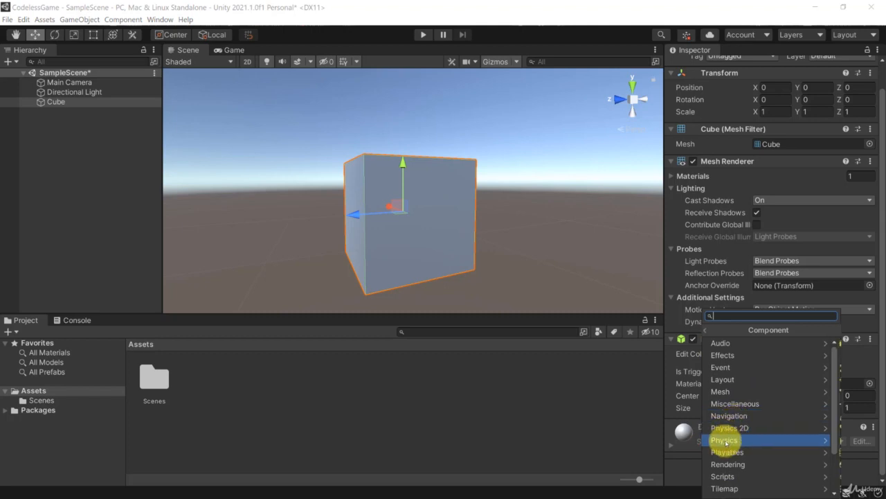
left_click(729, 440)
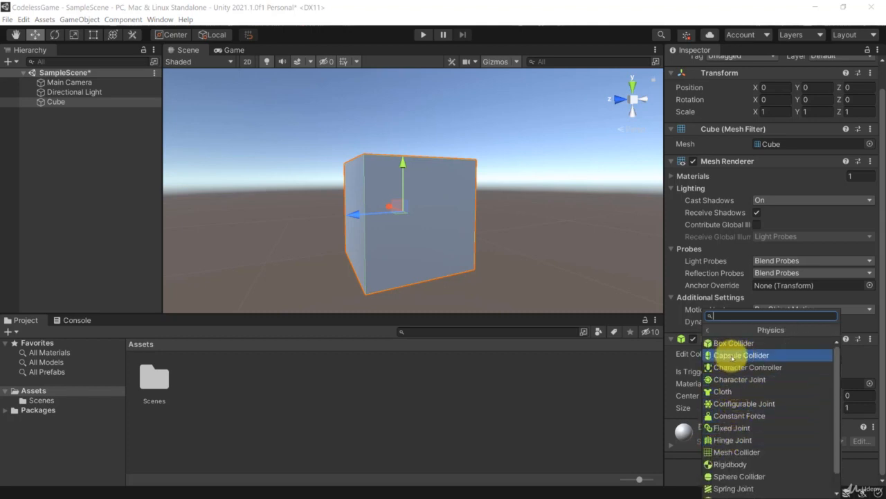
scroll(734, 416, "down", 1)
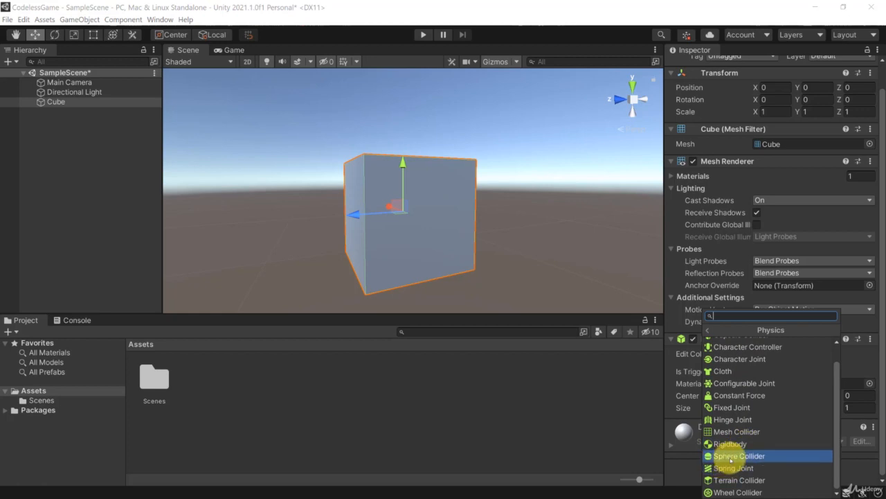
left_click(738, 456)
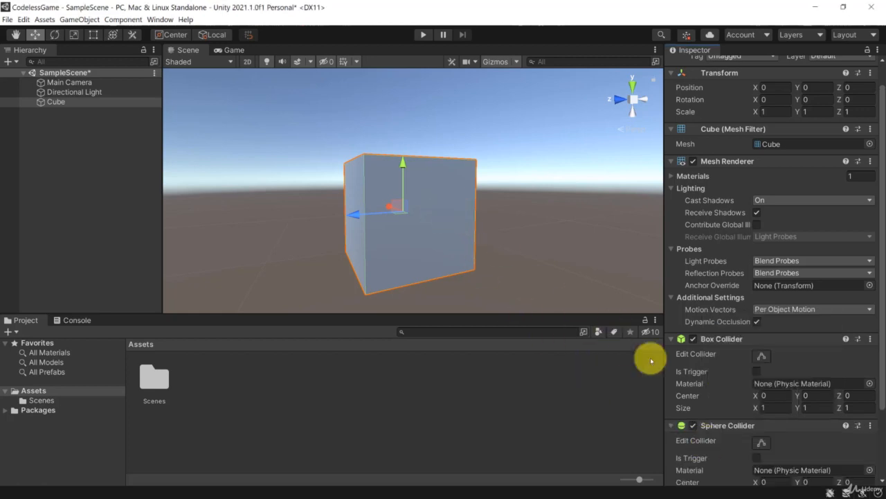
Set the Sphere Collider's radius to 1 and view its outline around the cube
scroll(755, 415, "down", 3)
left_click(757, 408)
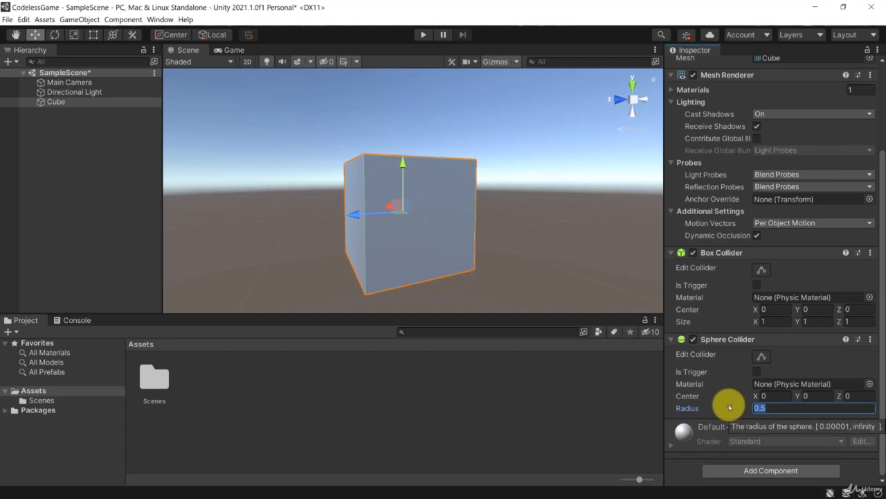
type("1")
left_click_drag(323, 131, 388, 164, "alt")
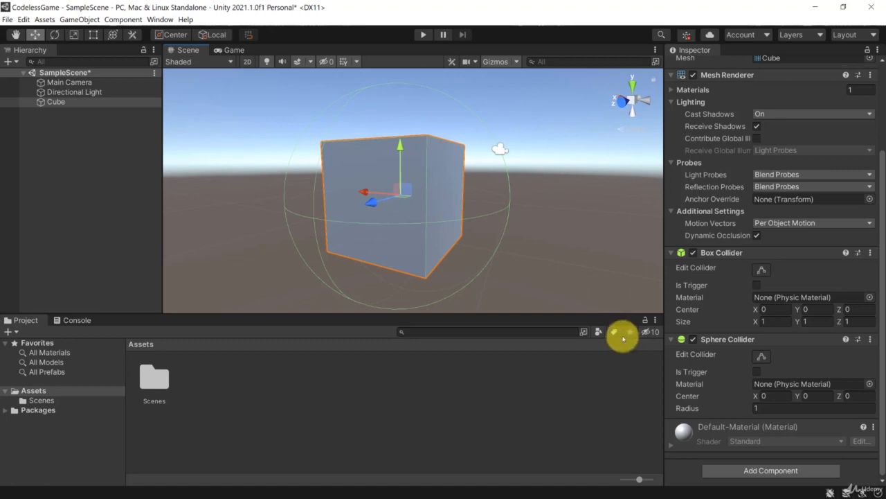
Remove the Sphere Collider component from the cube
left_click(871, 339)
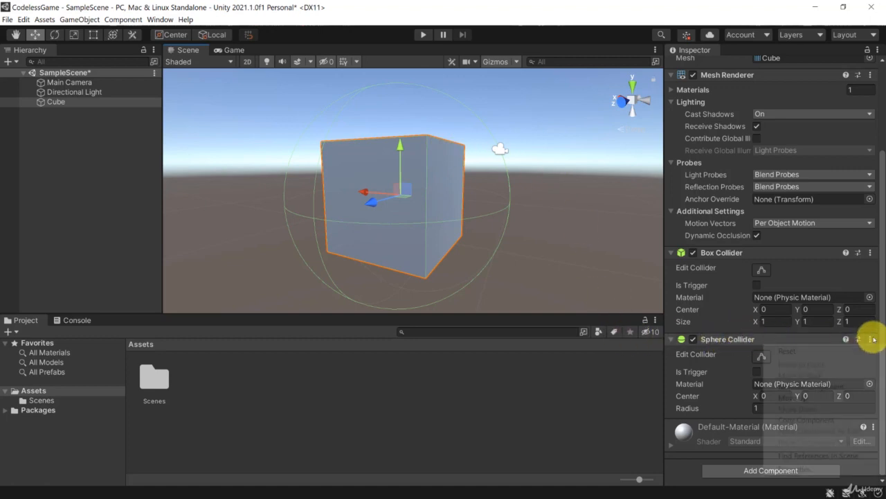
left_click(791, 340)
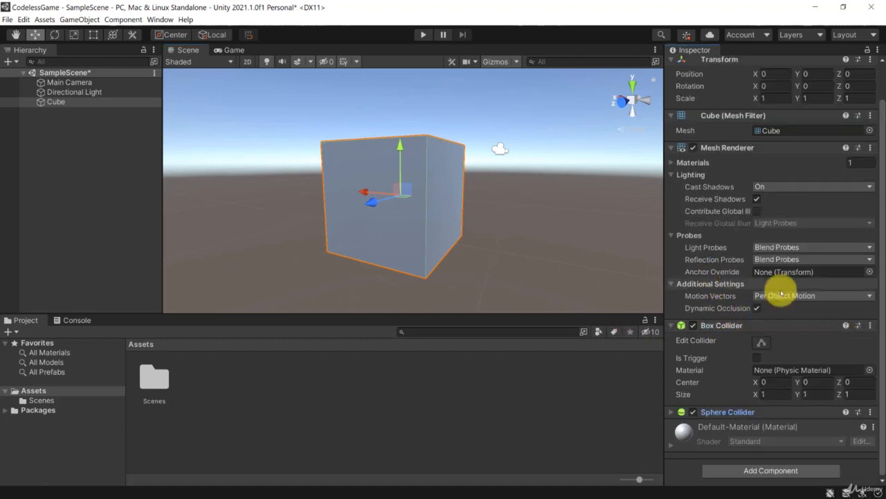
left_click(792, 410)
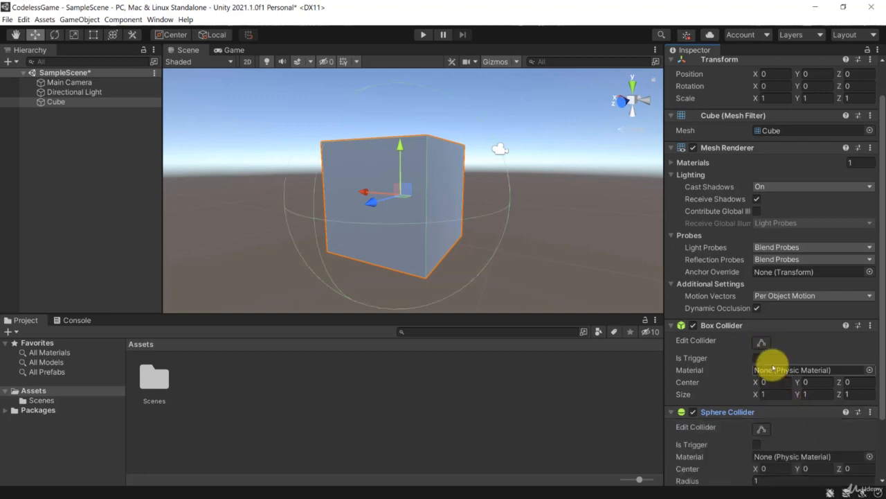
scroll(762, 312, "up", 1)
scroll(757, 292, "down", 3)
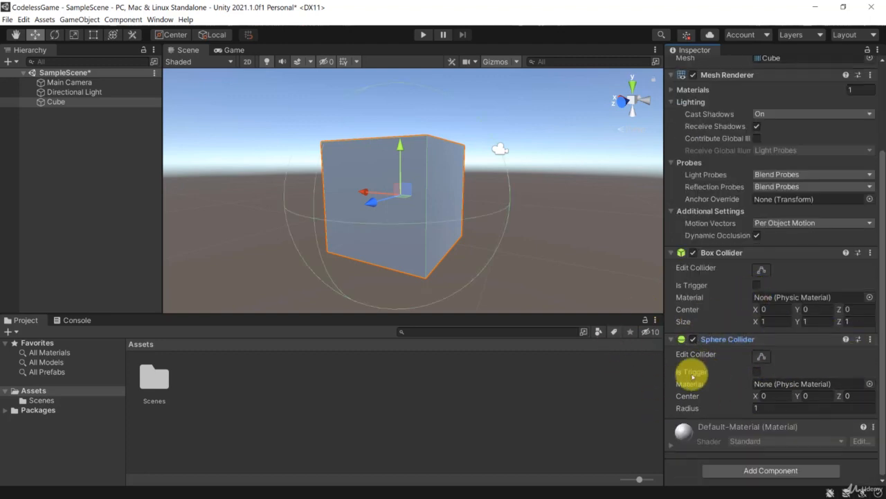
left_click(873, 338)
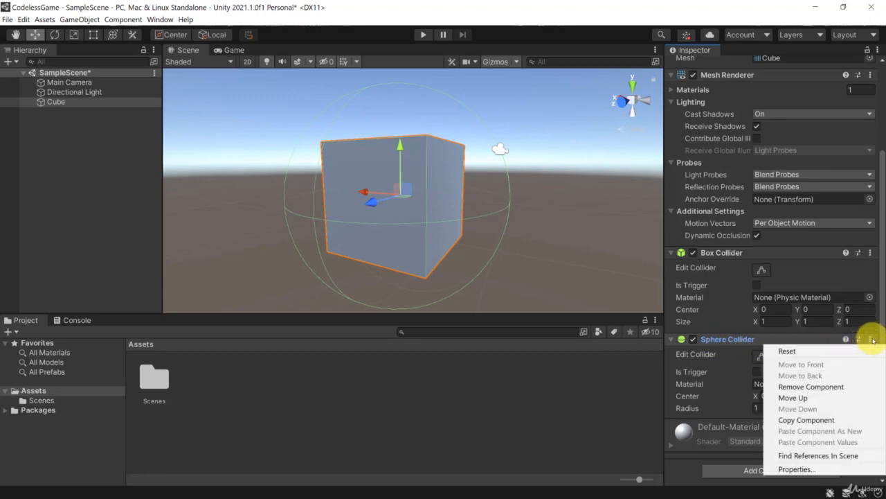
left_click(812, 388)
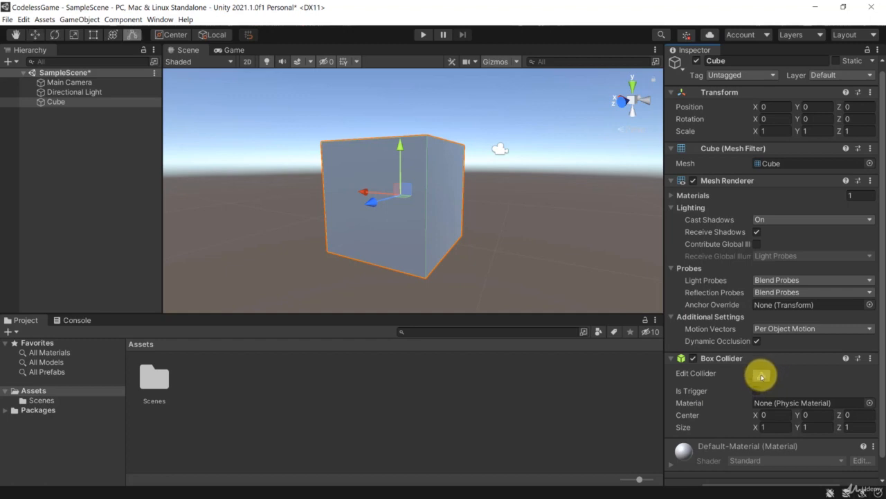
Try enlarging the Box Collider beyond the cube with its face handles, and undo the resizing
left_click(762, 376)
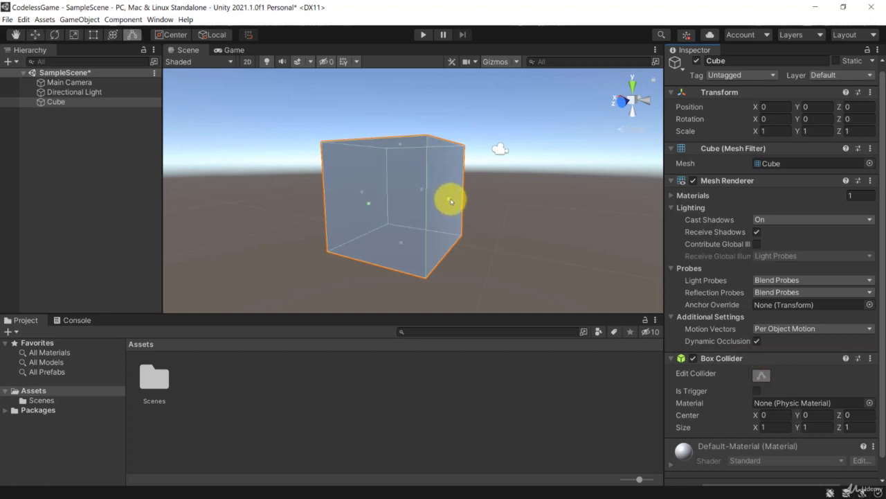
left_click_drag(450, 200, 480, 201)
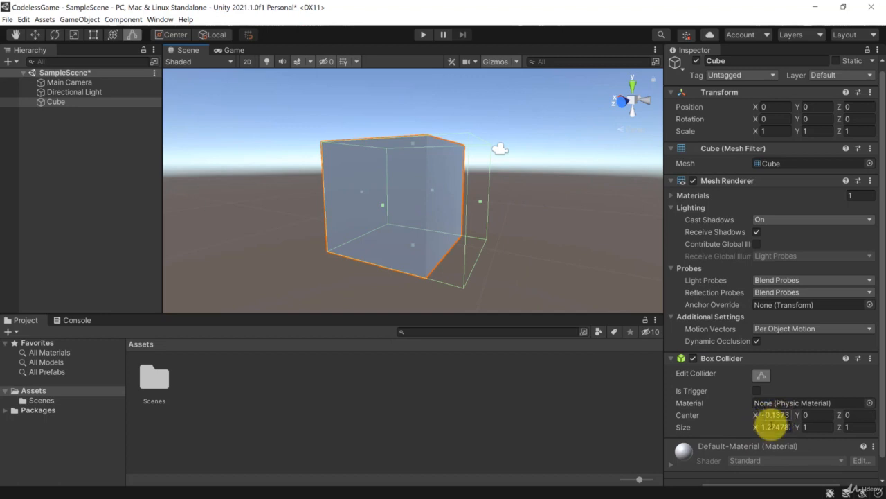
left_click_drag(483, 203, 278, 247)
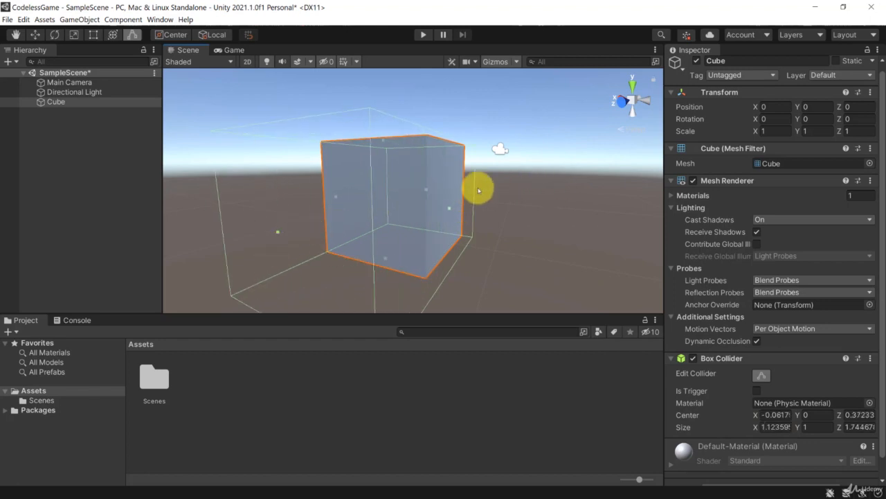
left_click_drag(450, 208, 406, 300)
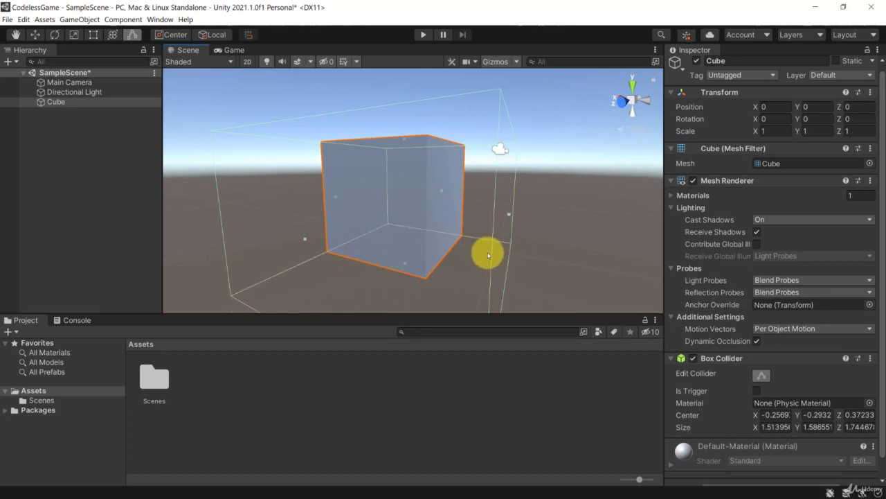
key("ctrl+z")
left_click(568, 240)
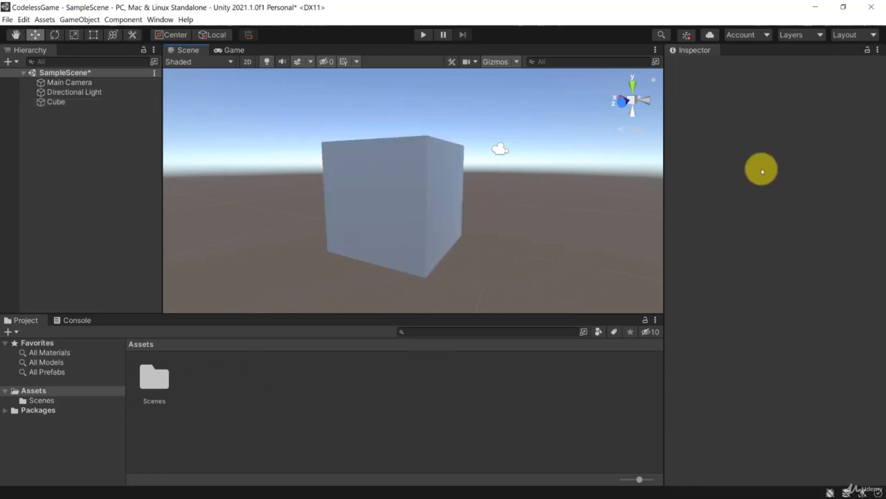
Swap the cube's Mesh Filter mesh for Capsule and compare the shape with the Box Collider outline
left_click(56, 102)
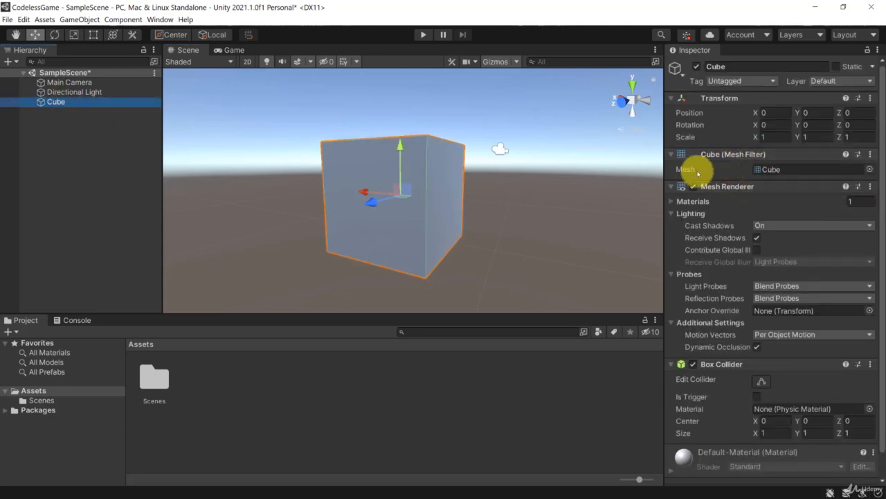
left_click(859, 171)
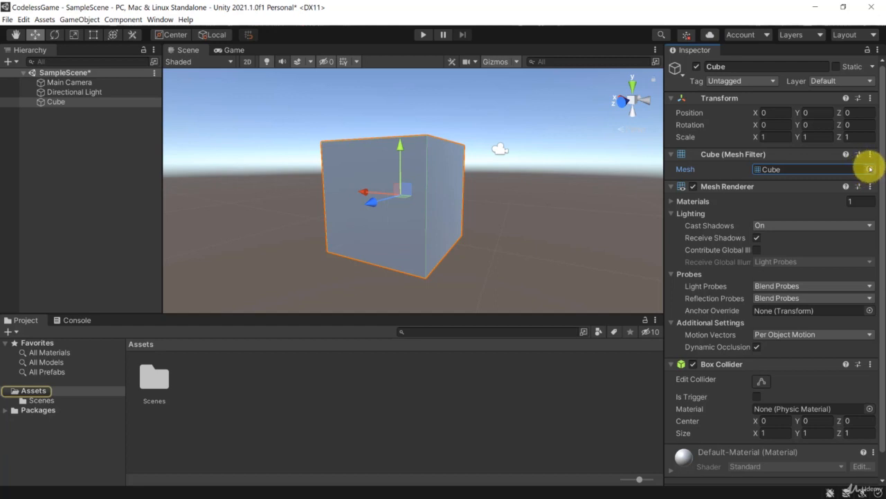
left_click(870, 169)
left_click_drag(831, 152, 561, 135)
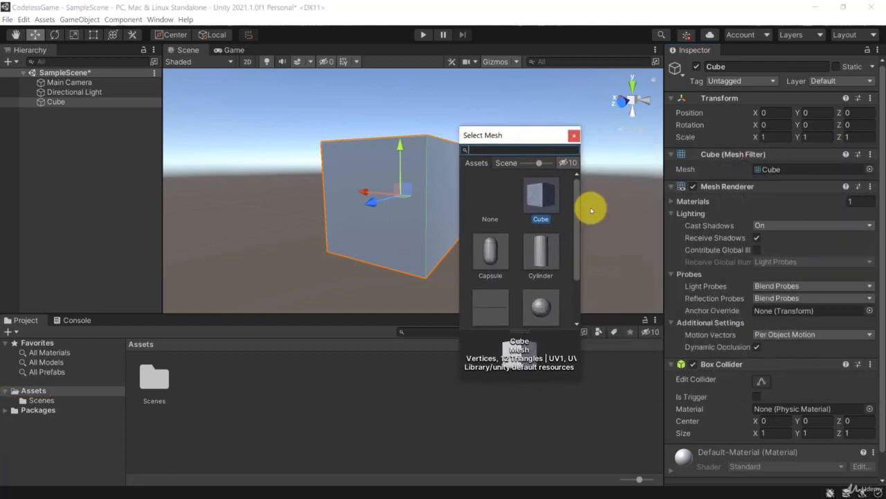
left_click_drag(582, 207, 751, 207)
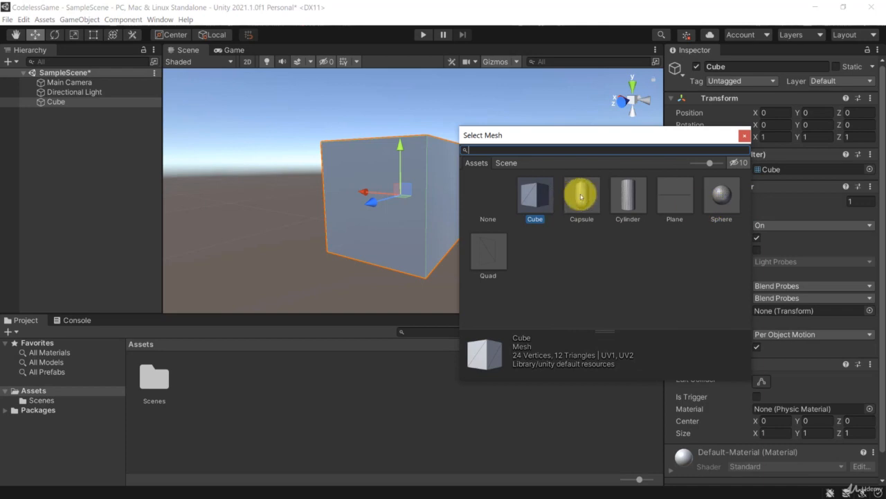
left_click(582, 220)
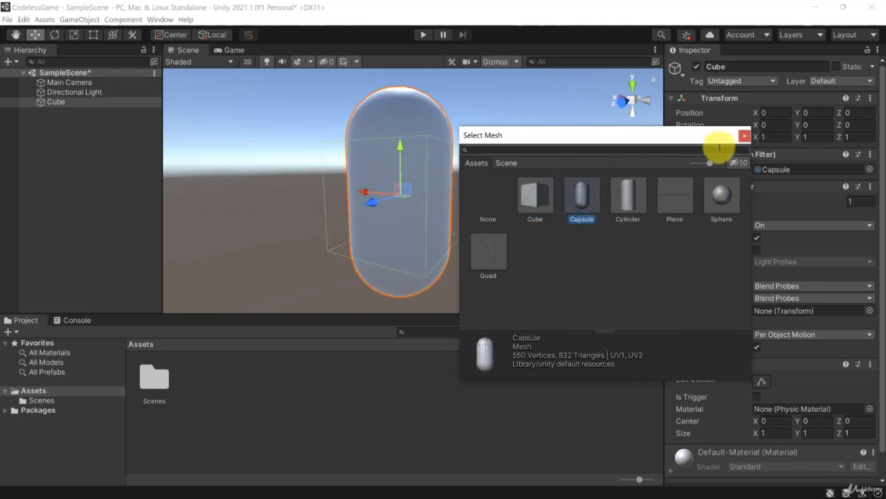
left_click_drag(653, 141, 691, 187)
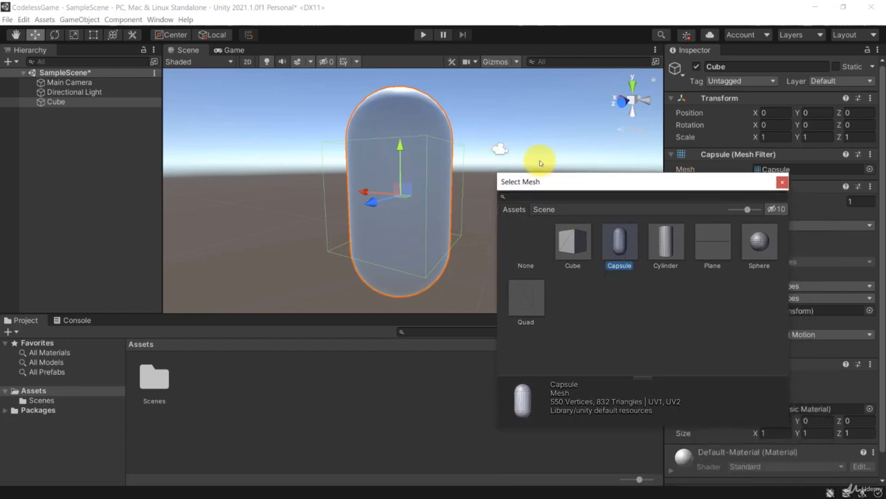
Try the Sphere mesh on the object, and restore the Cube mesh
left_click(758, 238)
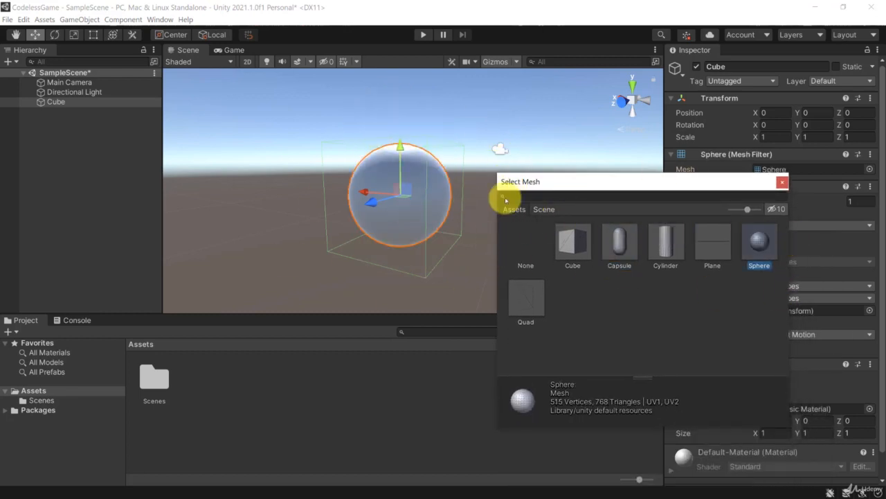
left_click(571, 242)
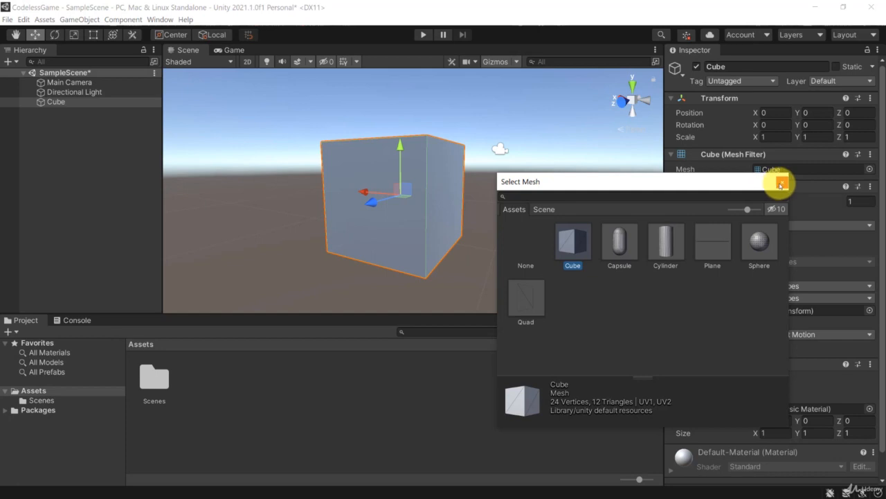
left_click(619, 239)
left_click(569, 239)
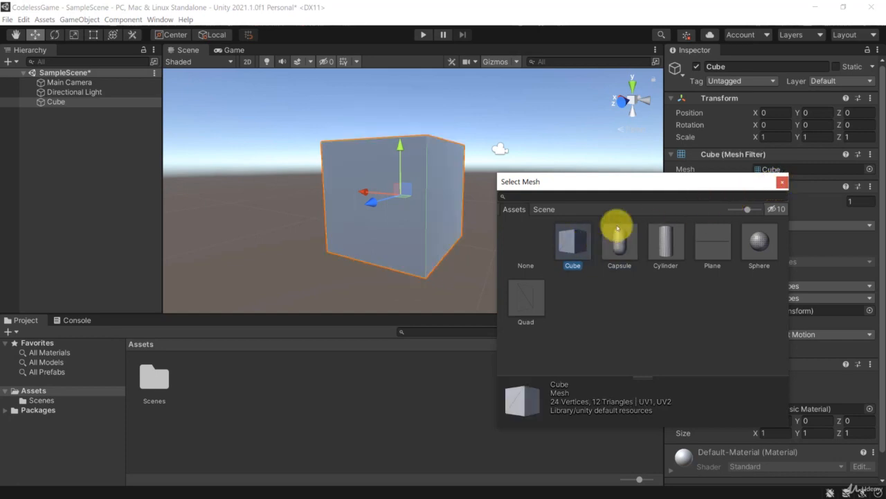
left_click(782, 182)
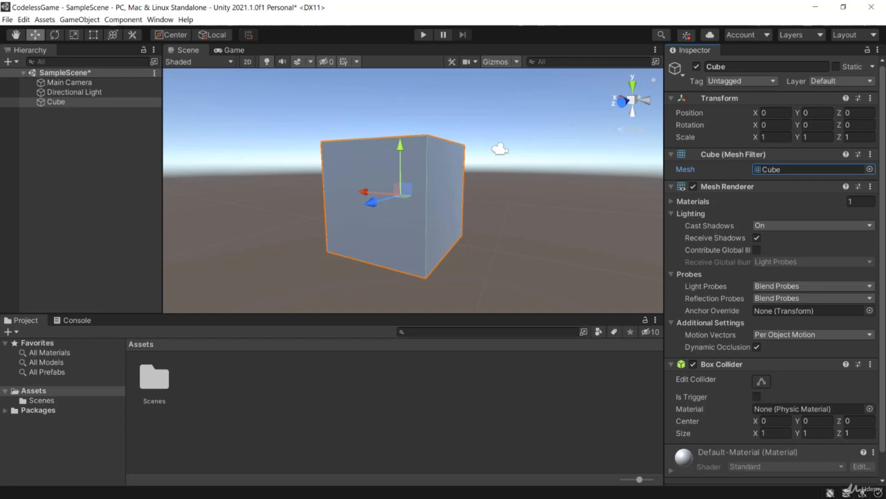
Examine the cube's Mesh Renderer lighting and probe settings, including the Cast Shadows options
left_click(733, 187)
left_click(731, 187)
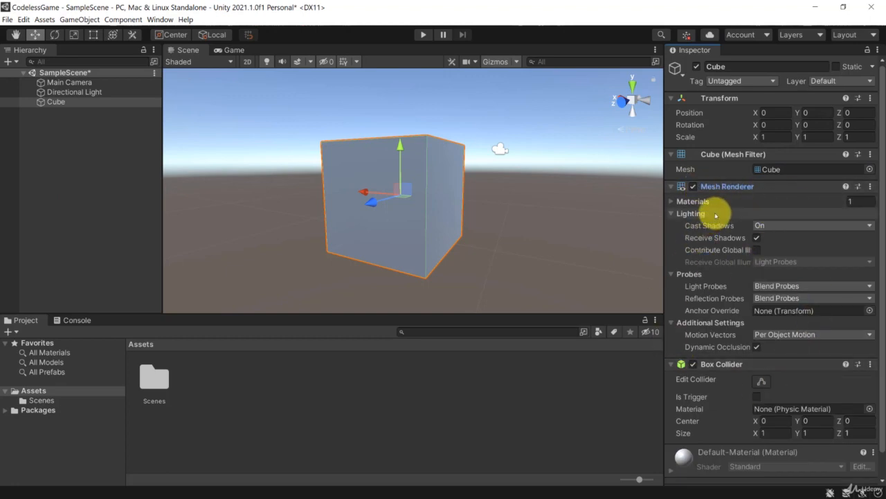
left_click(706, 286)
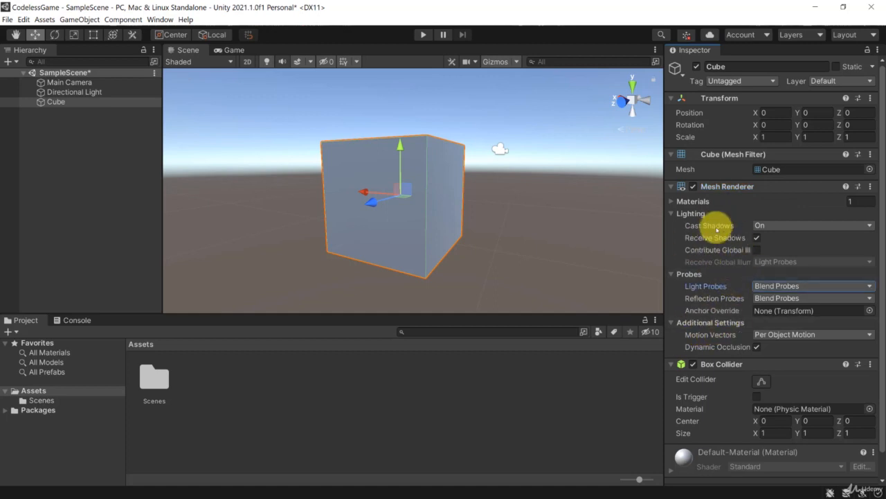
left_click(790, 226)
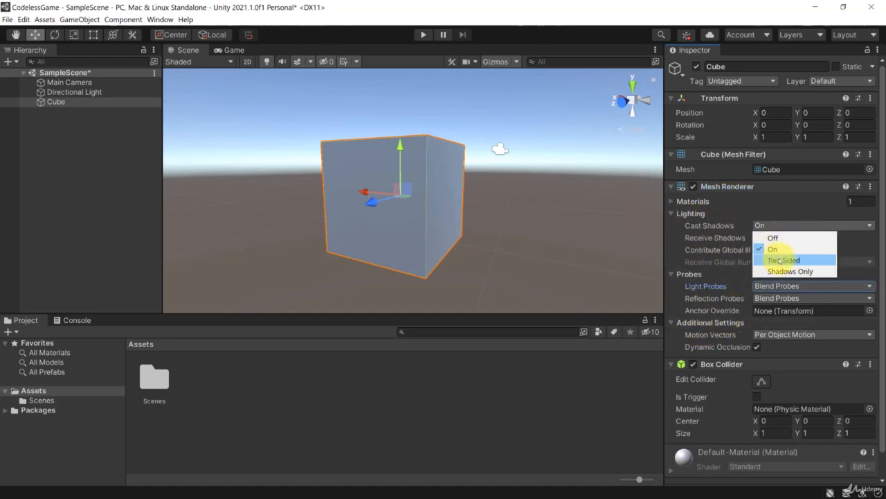
left_click(550, 214)
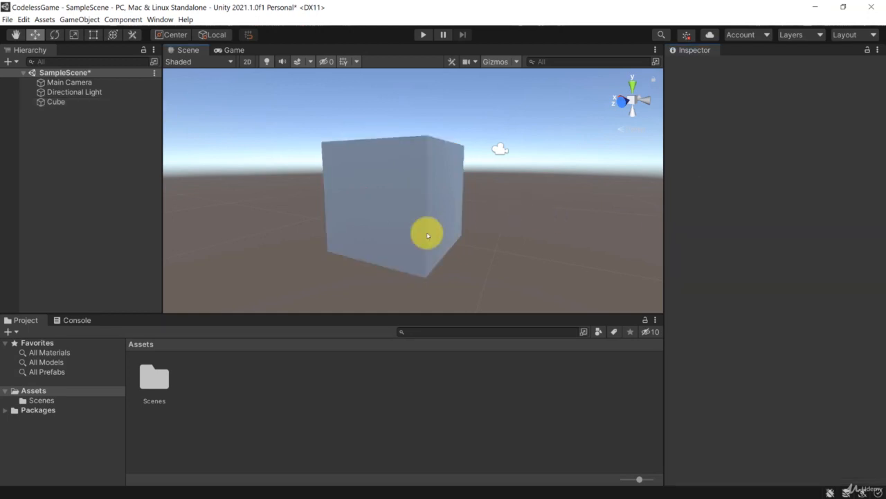
Stretch the cube into a long platform by setting its X scale to 15
left_click(61, 103)
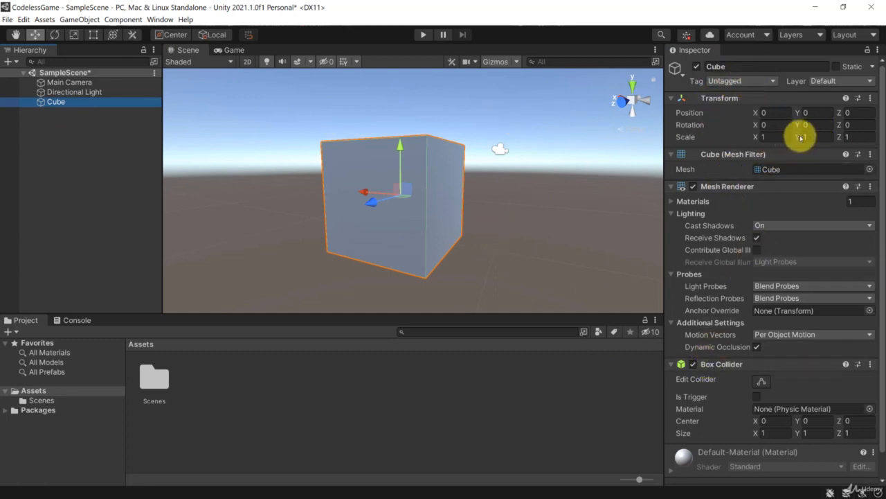
left_click(765, 136)
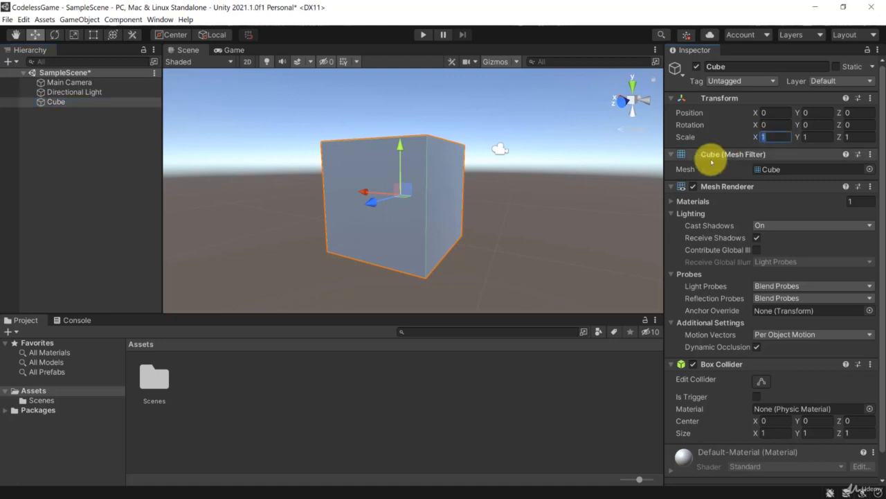
type("15")
left_click_drag(371, 213, 475, 139, "alt")
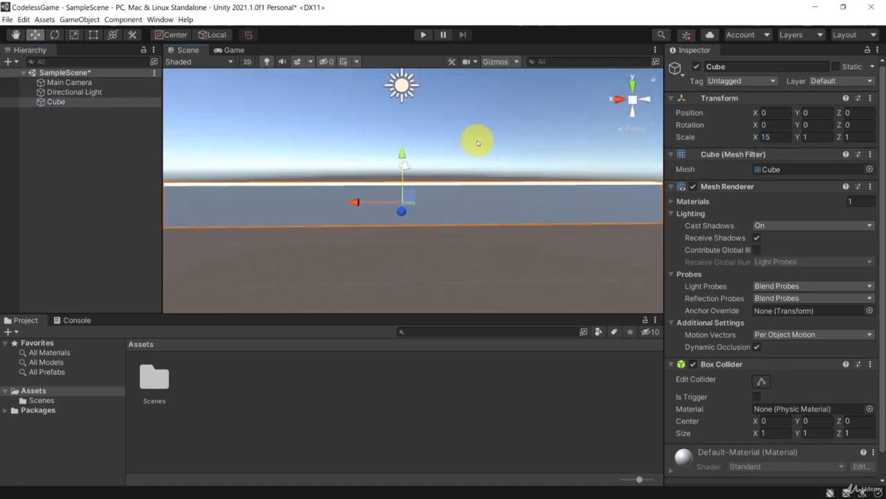
Rename the stretched Cube object in the scene hierarchy as Ground
left_click(57, 101)
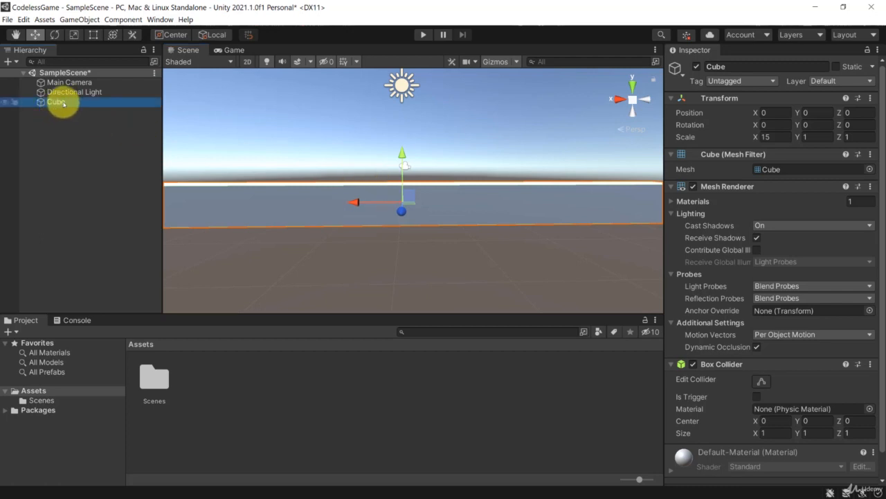
left_click(64, 103)
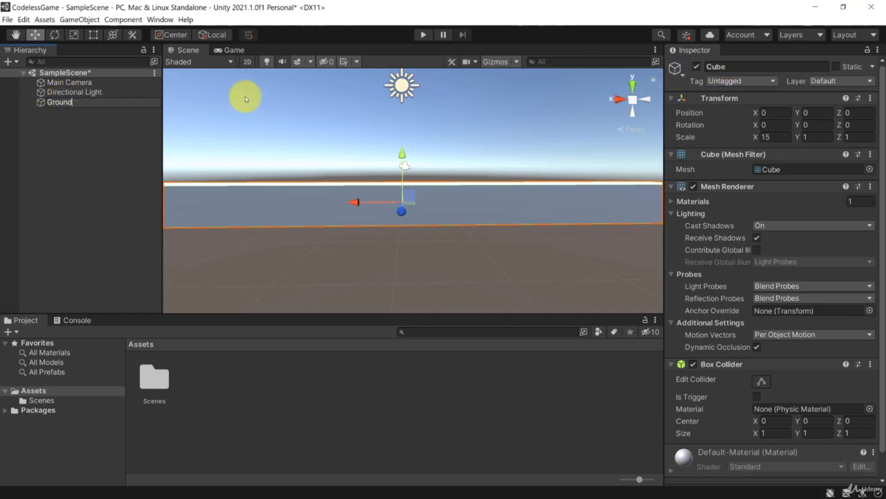
key("Return")
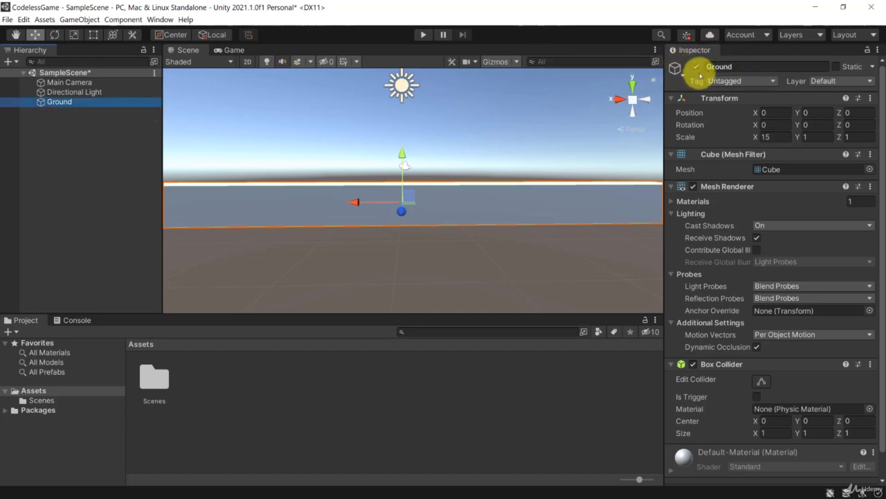
Duplicate the Ground platform in the scene, and undo a trial upward move of the copy
scroll(456, 139, "down", 5)
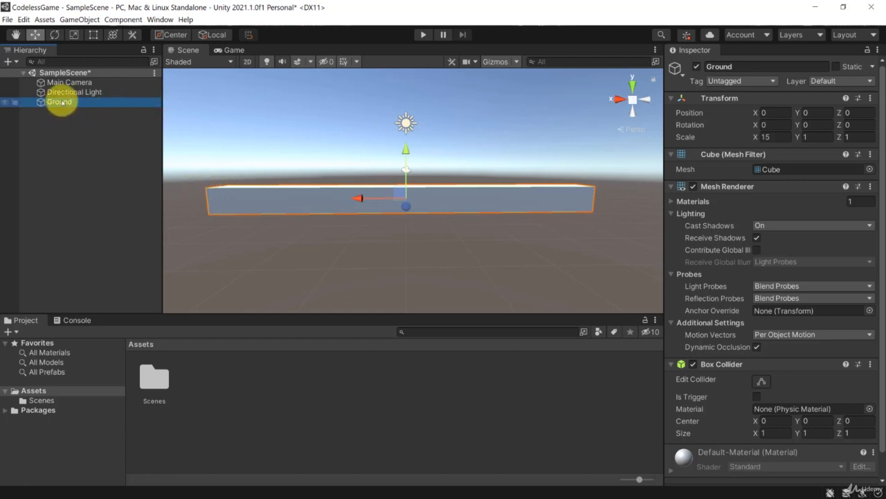
scroll(312, 165, "up", 4)
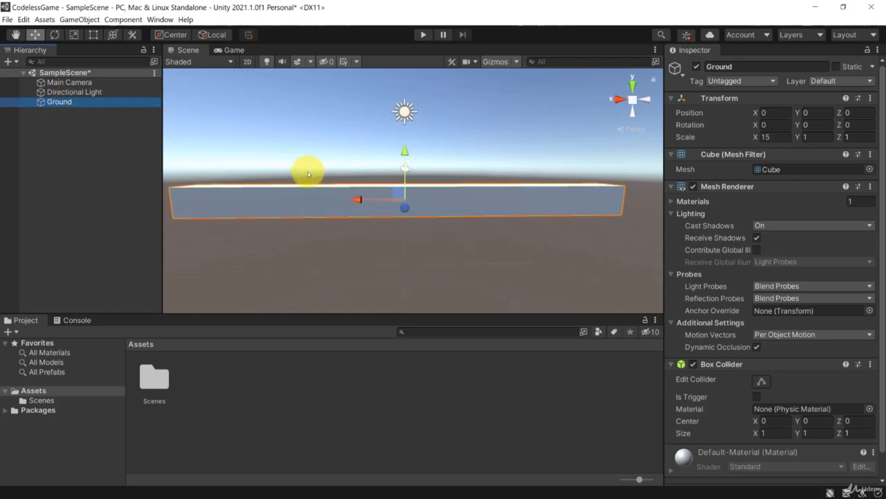
scroll(307, 172, "down", 13)
right_click_drag(331, 139, 333, 108)
key("w")
key("a")
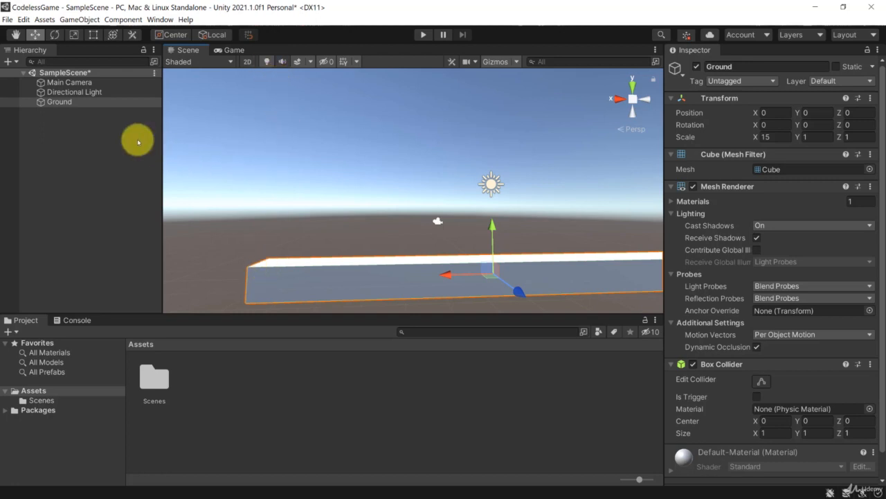
right_click(59, 101)
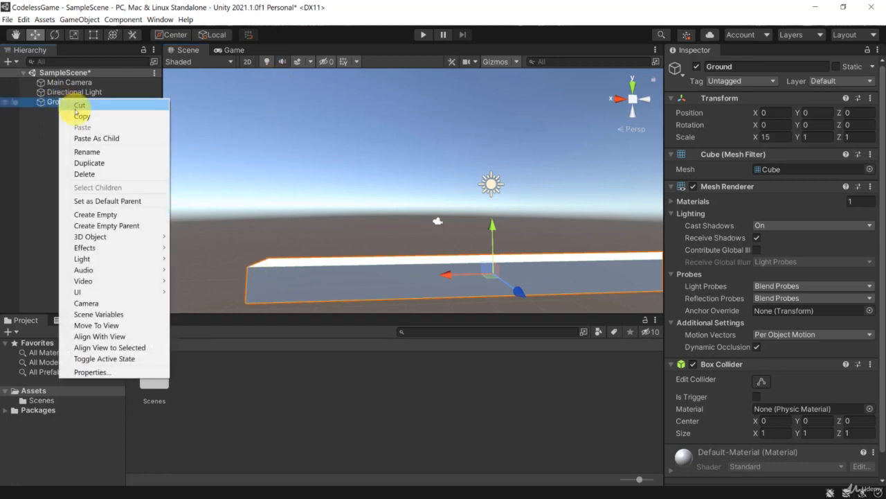
left_click(85, 164)
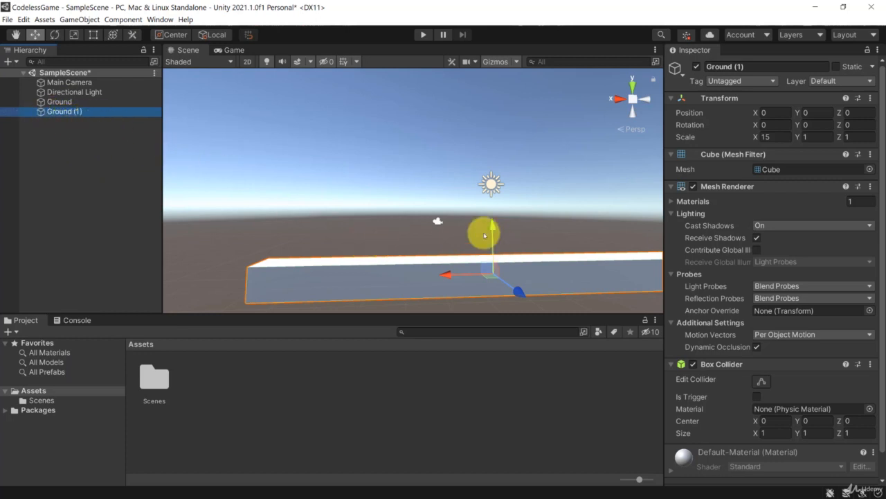
left_click_drag(492, 226, 488, 201)
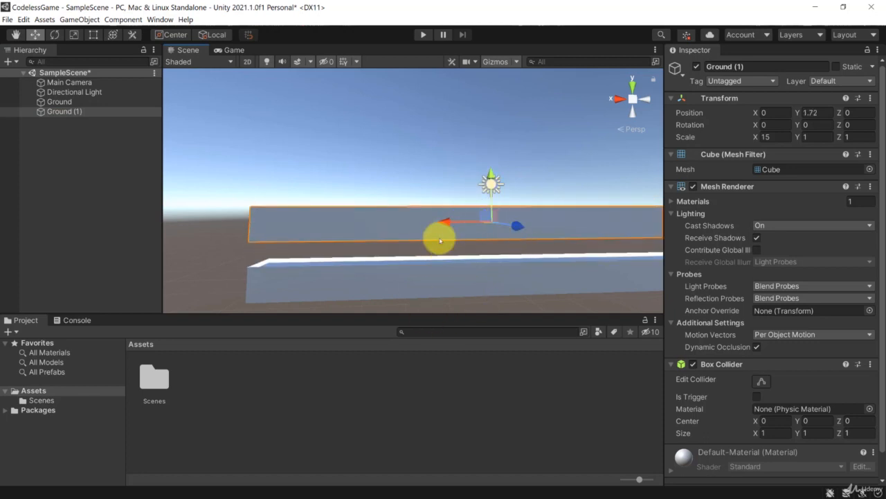
key("ctrl+z")
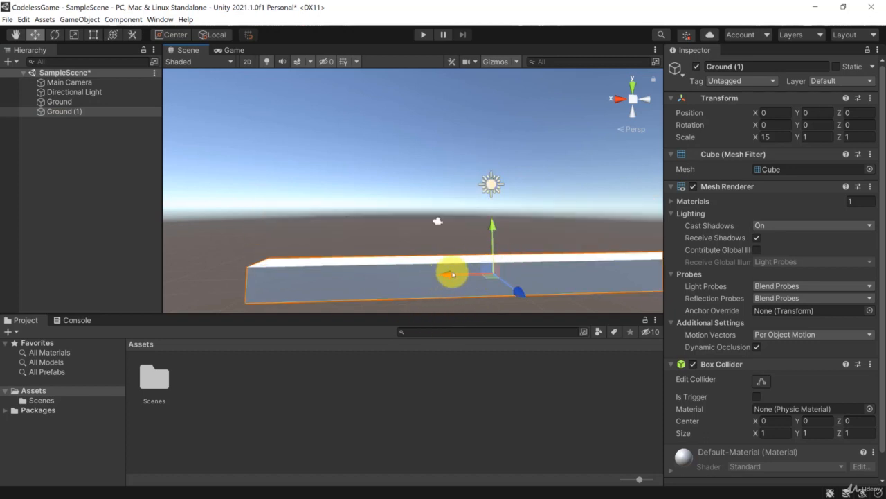
Rename the duplicated Ground object in the scene hierarchy as LeftWall
left_click(67, 114)
type("L")
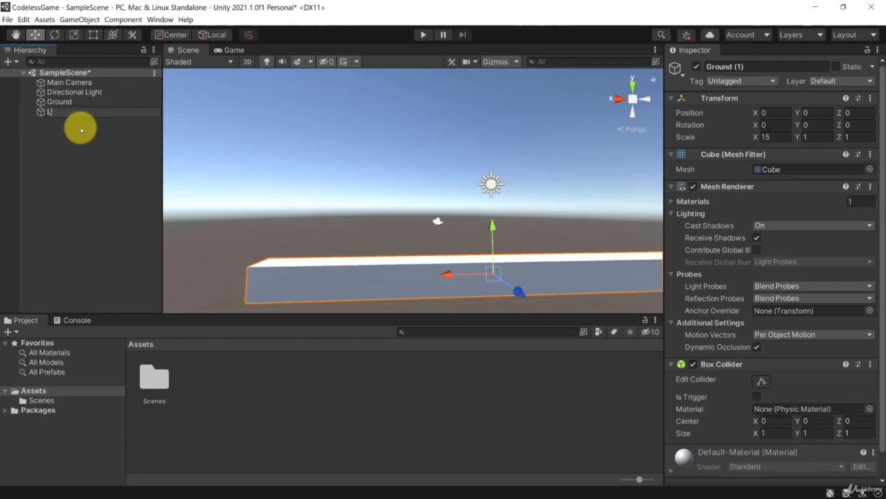
type("eftWall")
key("Return")
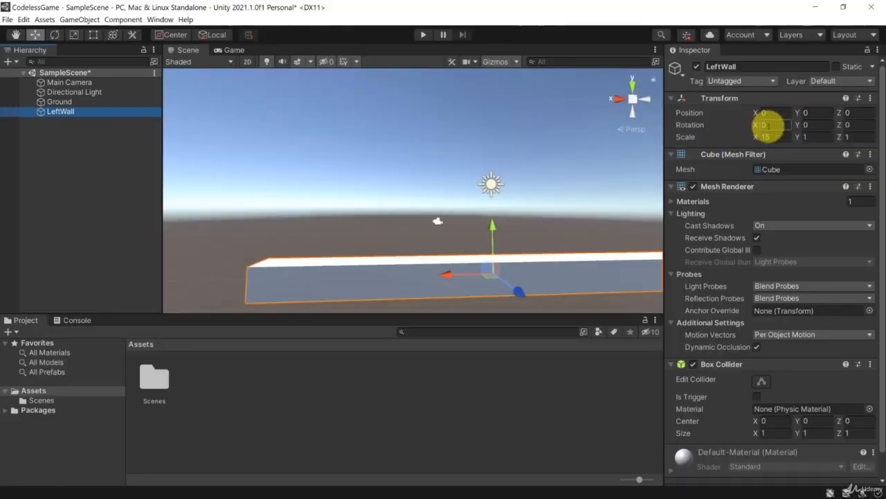
Stand LeftWall upright with a Z rotation of 90, and place it on one end of the Ground at X 7, Y 8
left_click(870, 127)
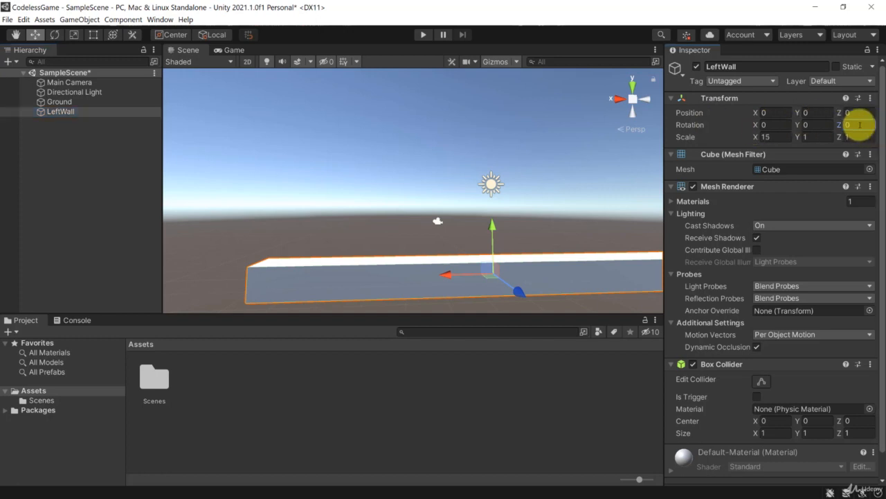
type("90")
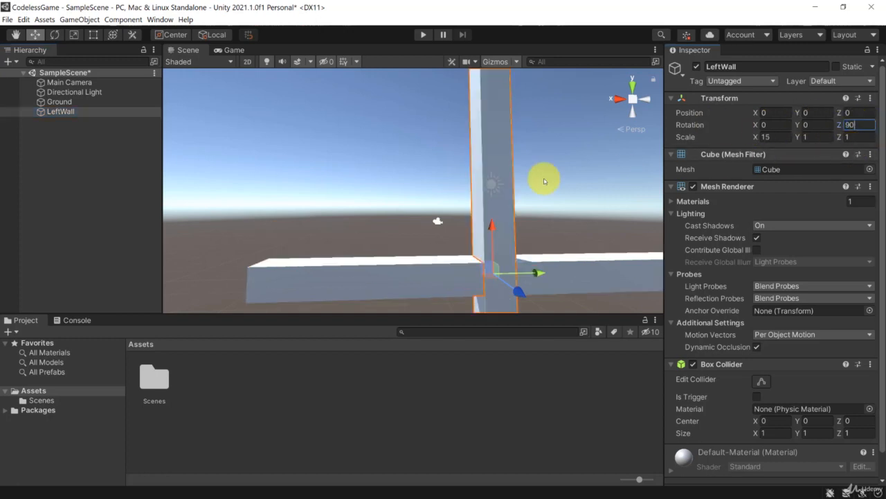
scroll(478, 204, "down", 3)
scroll(488, 215, "down", 2)
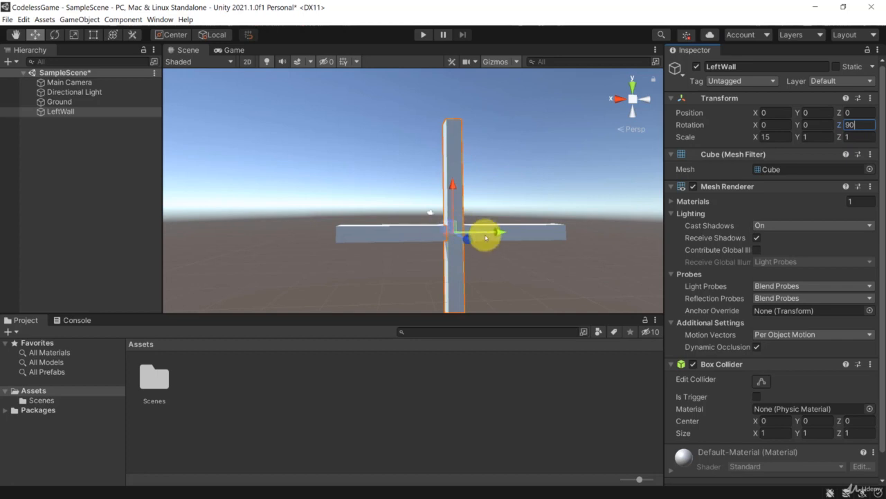
left_click_drag(507, 234, 353, 234)
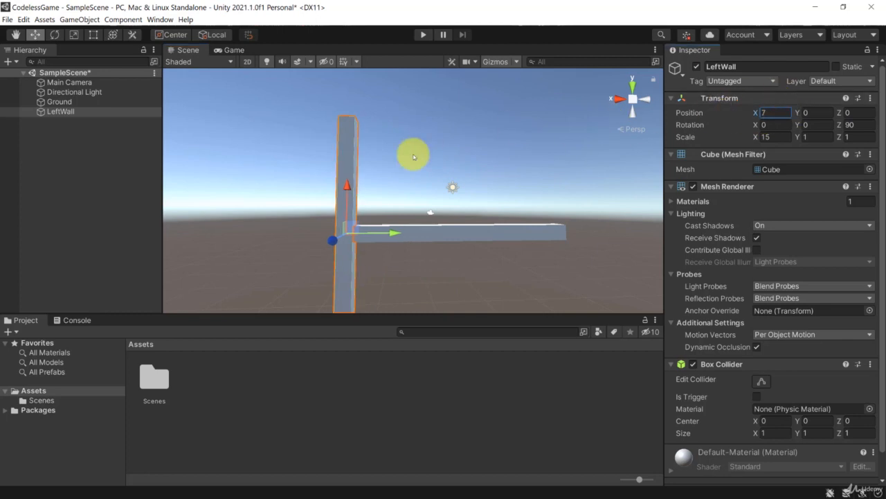
left_click_drag(348, 187, 360, 67)
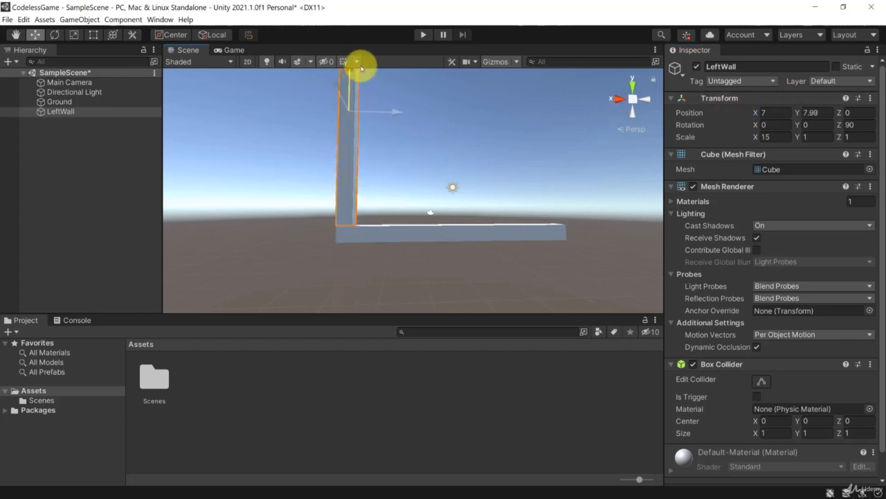
scroll(352, 205, "up", 5)
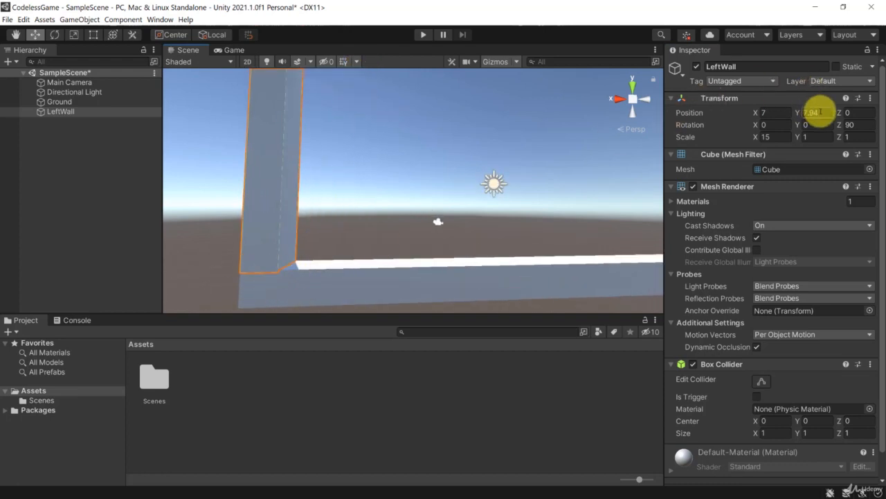
left_click(819, 113)
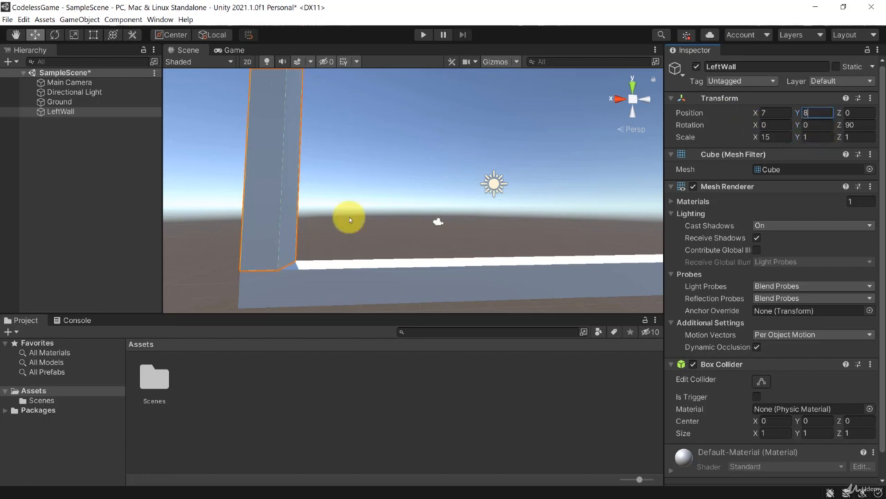
Duplicate LeftWall and rename the copy as RigthWall
scroll(367, 194, "down", 5)
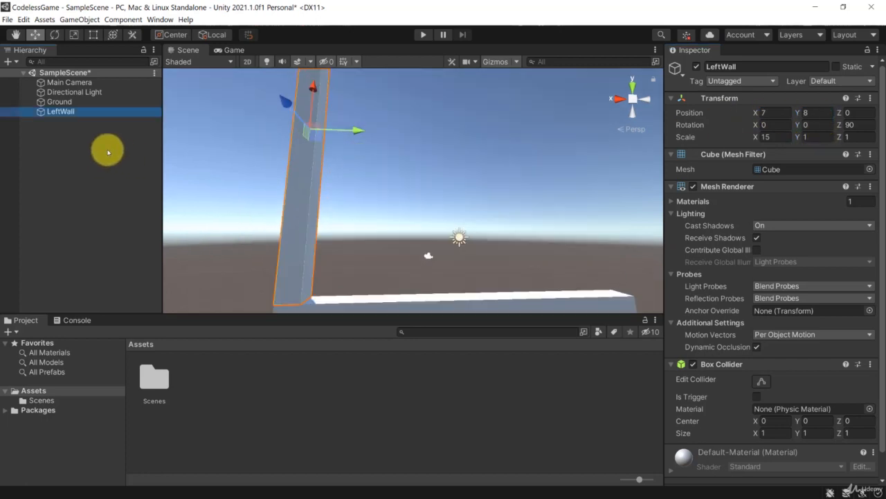
key("ctrl+d")
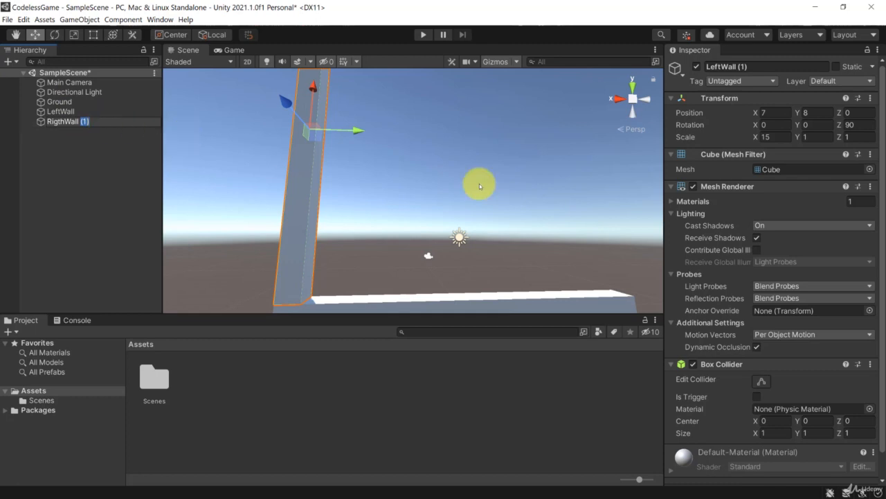
scroll(498, 194, "down", 3)
left_click_drag(506, 199, 185, 119, "alt")
left_click(77, 121)
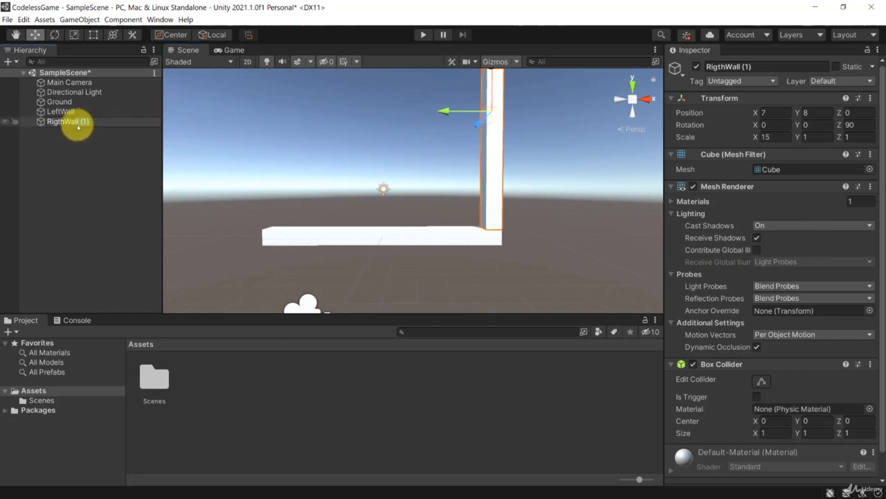
left_click(394, 281)
Move LeftWall to the opposite end of the Ground, at X position -7
left_click_drag(394, 281, 348, 213, "alt")
left_click(352, 212)
left_click_drag(469, 184, 506, 166, "alt")
right_click_drag(429, 123, 426, 57)
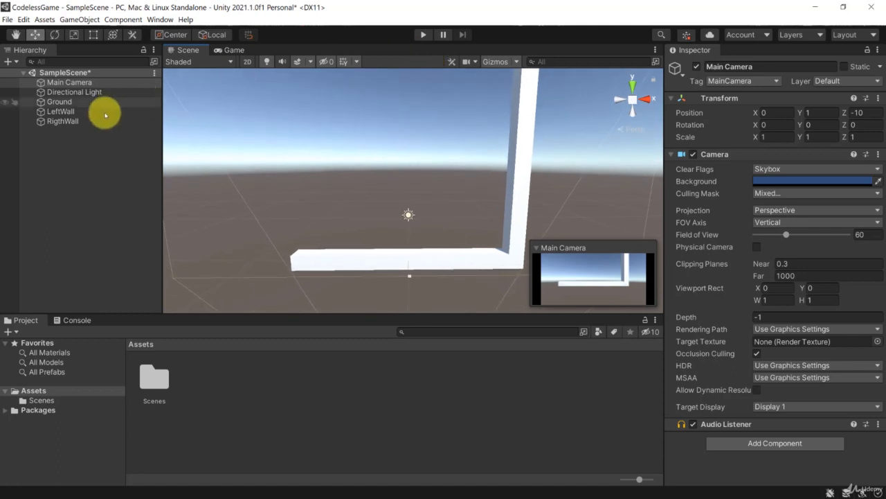
left_click(85, 110)
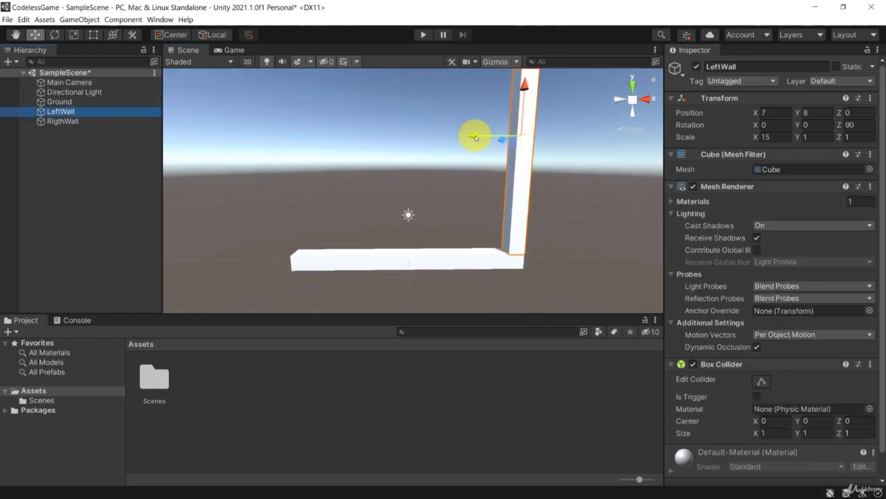
left_click_drag(475, 137, 245, 142)
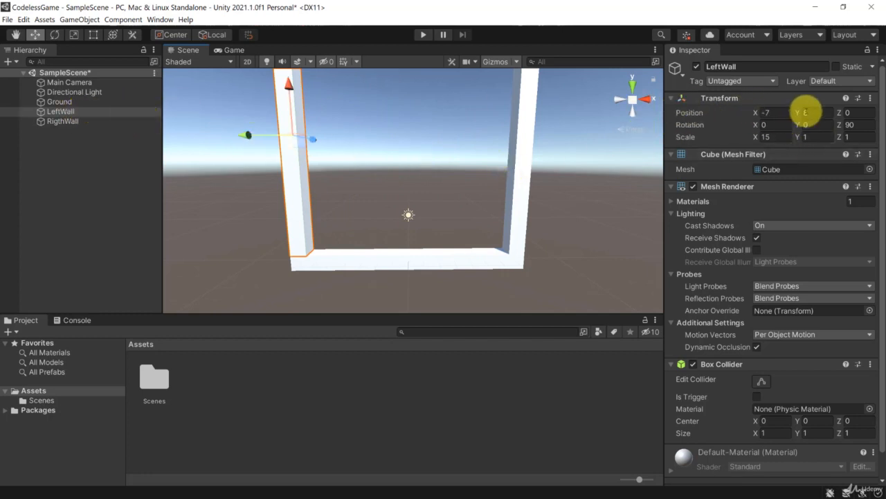
left_click(767, 136)
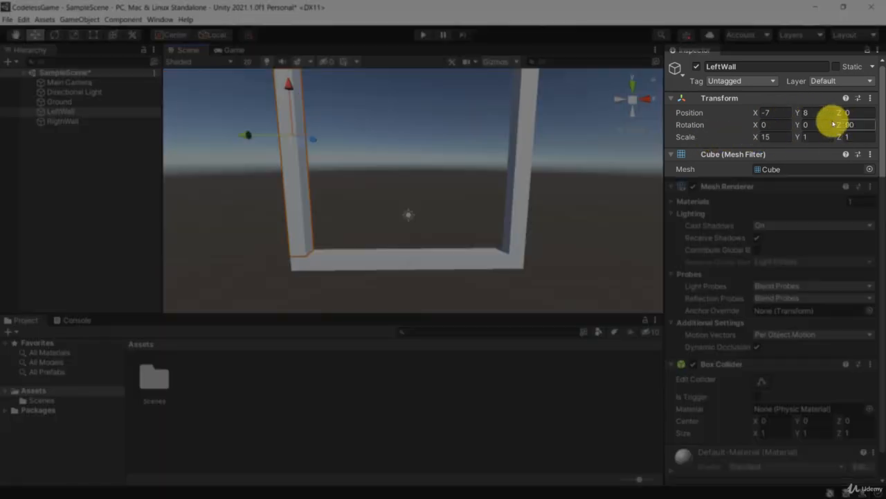
left_click(848, 125)
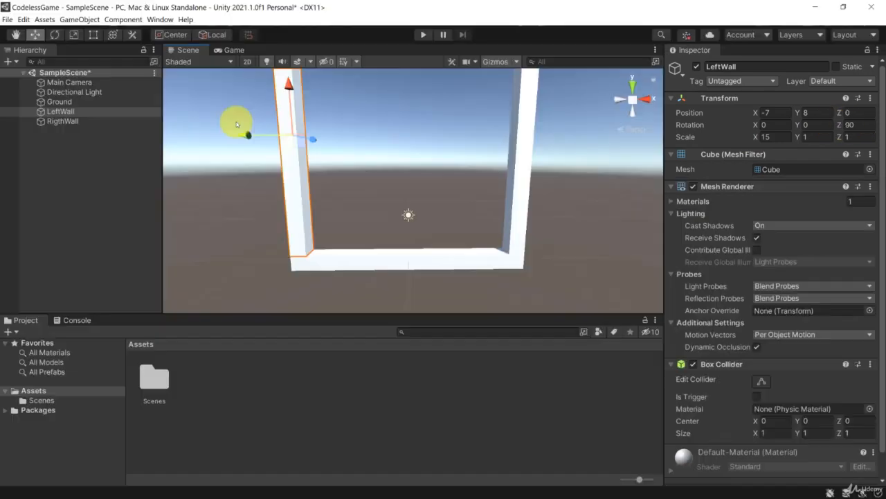
Duplicate the Ground platform to get a piece for the top of the frame
left_click(77, 121)
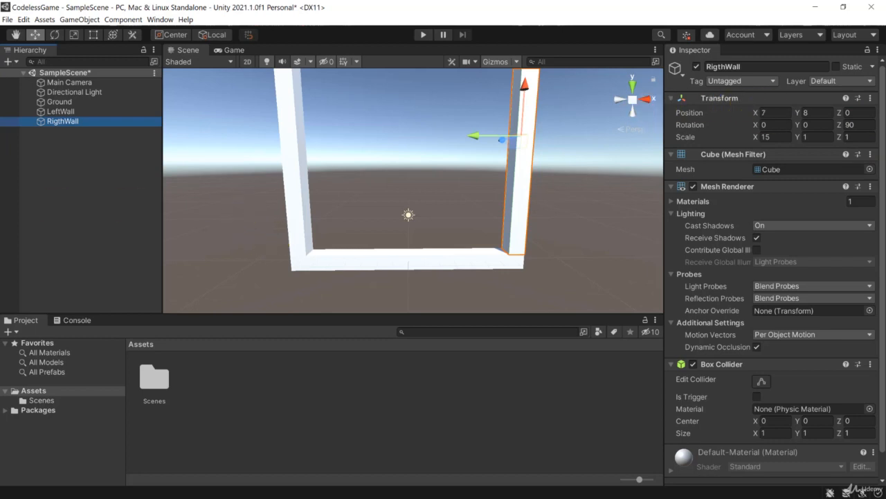
left_click(381, 263)
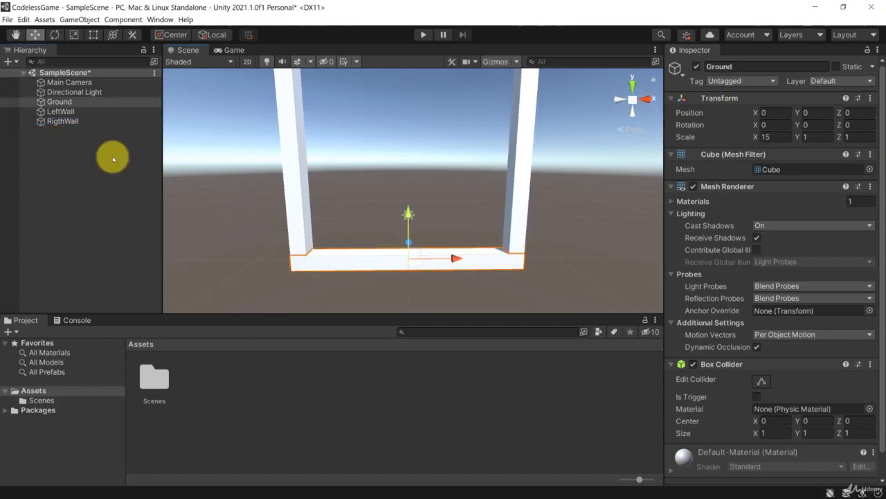
right_click(63, 102)
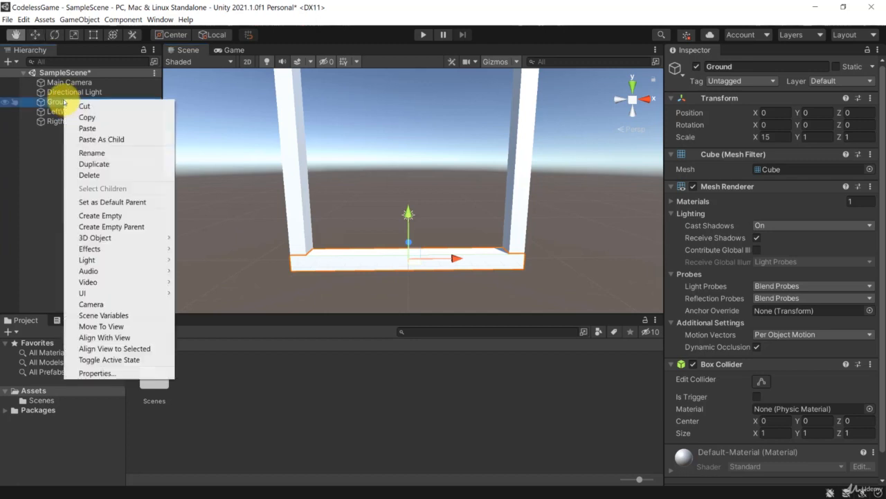
left_click(94, 170)
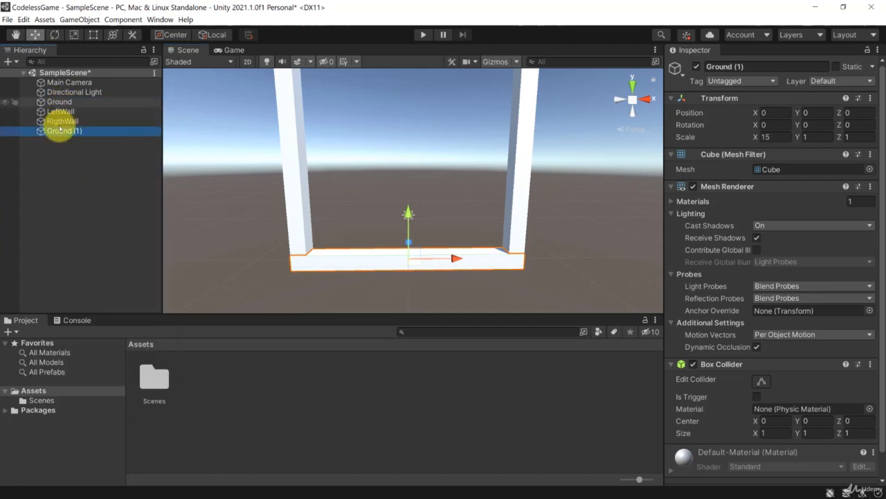
Raise the Ground copy onto the tops of the two walls, at Y position 16
left_click_drag(408, 215, 419, 76)
scroll(418, 76, "up", 1)
right_click_drag(420, 97, 424, 36)
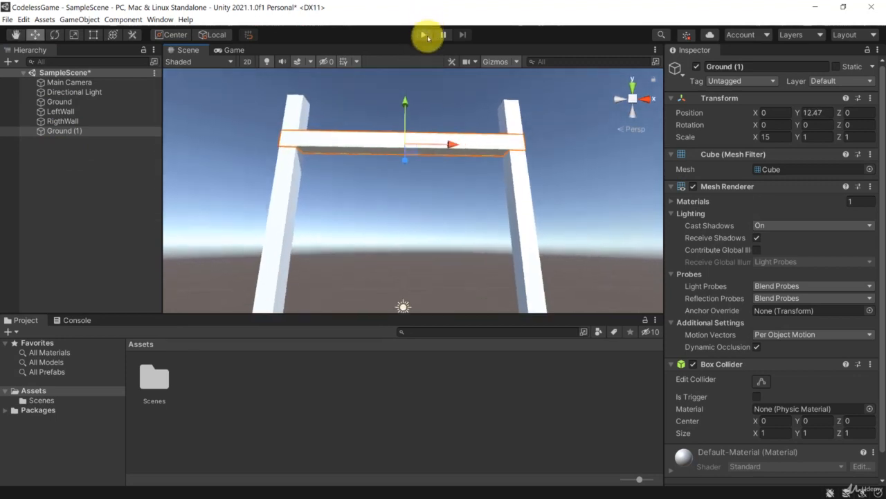
left_click_drag(406, 103, 409, 57)
left_click(815, 112)
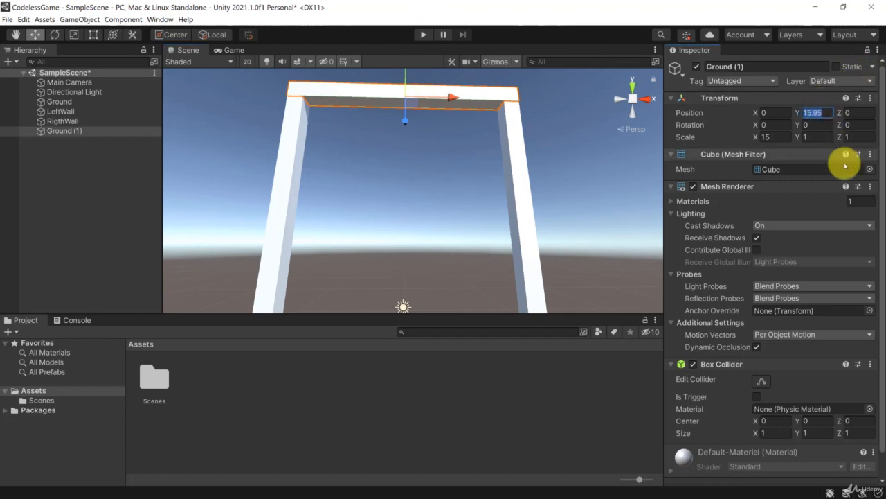
type("10")
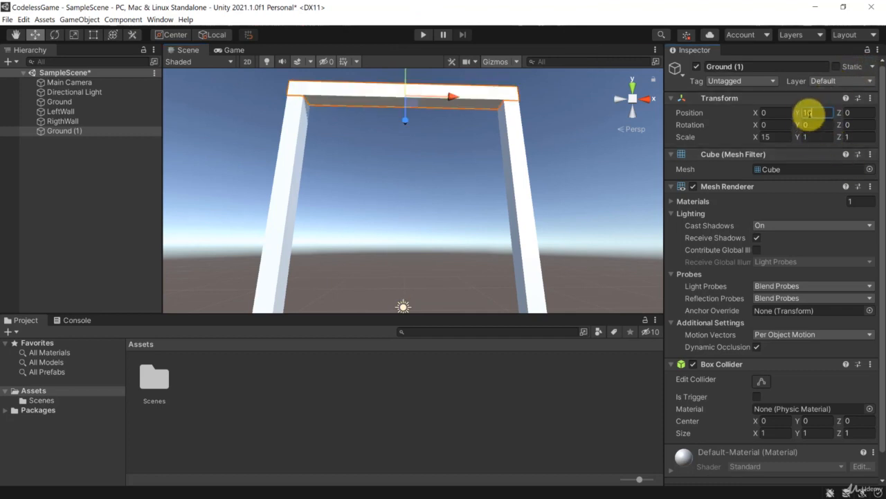
left_click(428, 184)
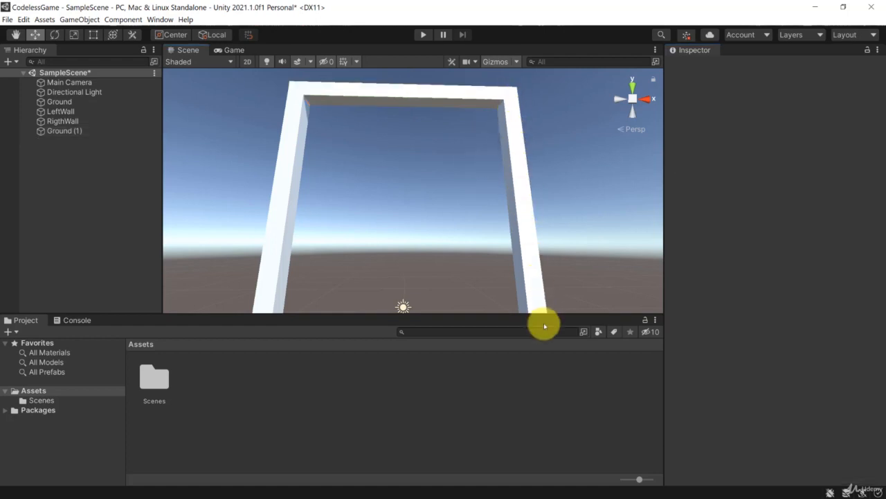
Select RigthWall and review its Transform values and its placement on the Ground
left_click_drag(427, 168, 429, 222, "alt")
left_click(505, 291)
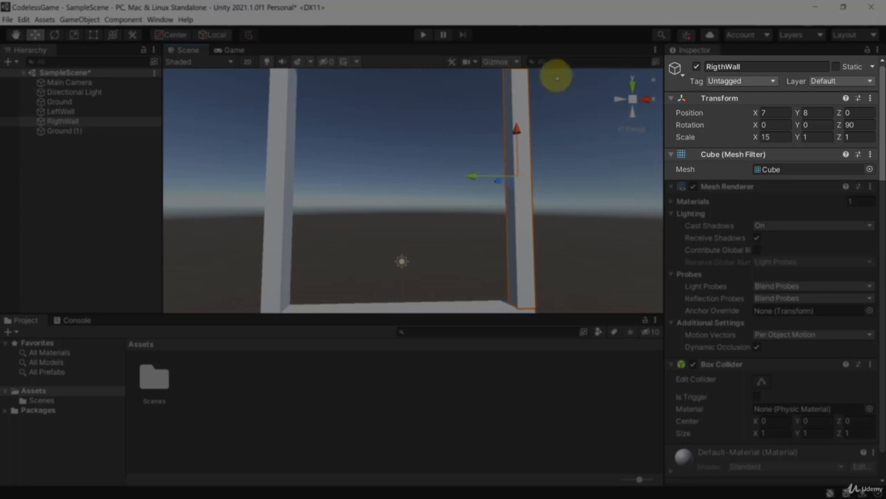
left_click(850, 123)
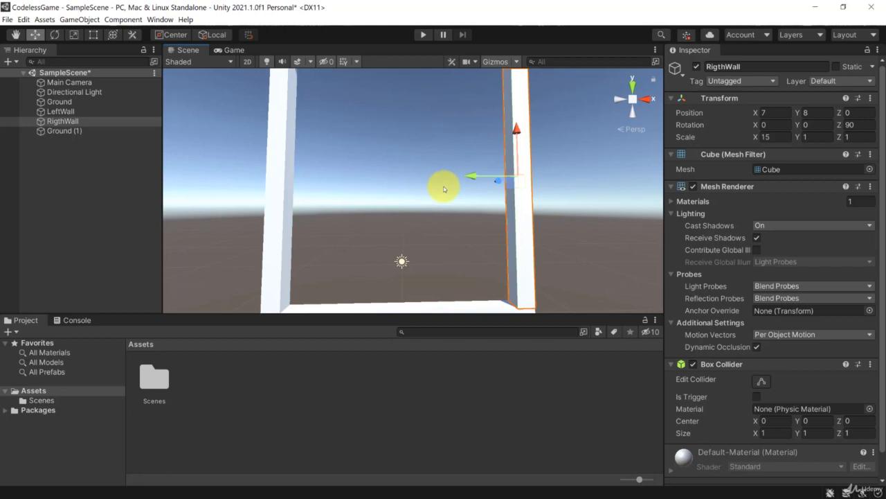
right_click_drag(444, 189, 449, 214)
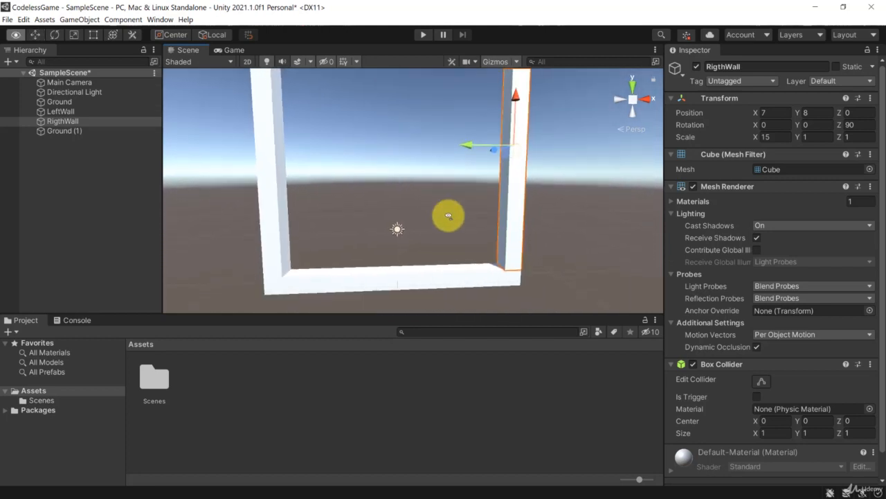
Try standing RigthWall upright without rotation, using Z rotation 0, X scale 1 and Y scale 15
left_click(762, 137)
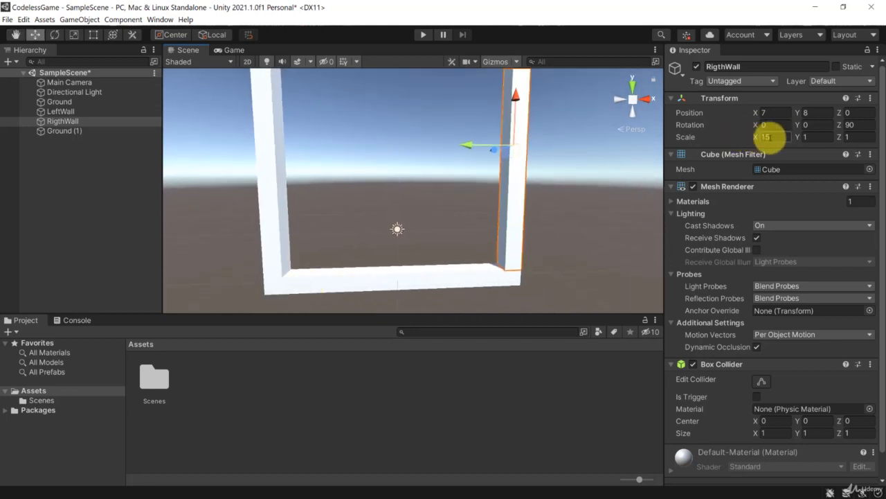
key("Return")
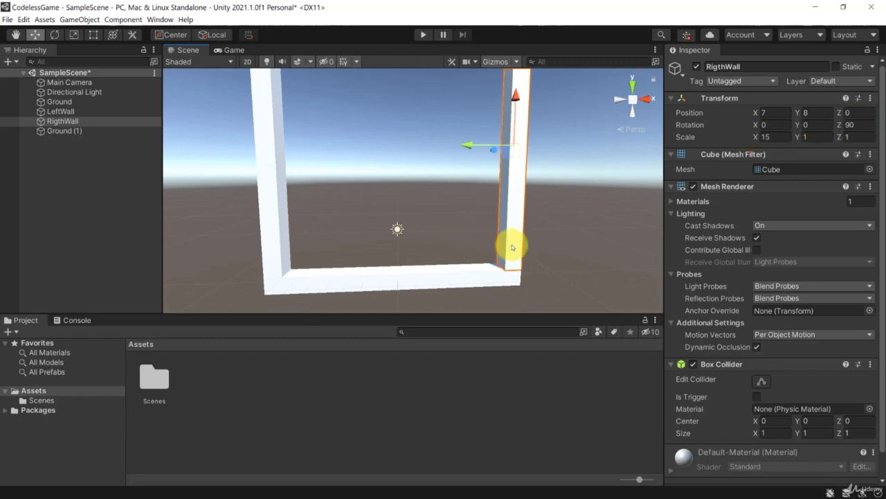
right_click_drag(547, 236, 491, 83)
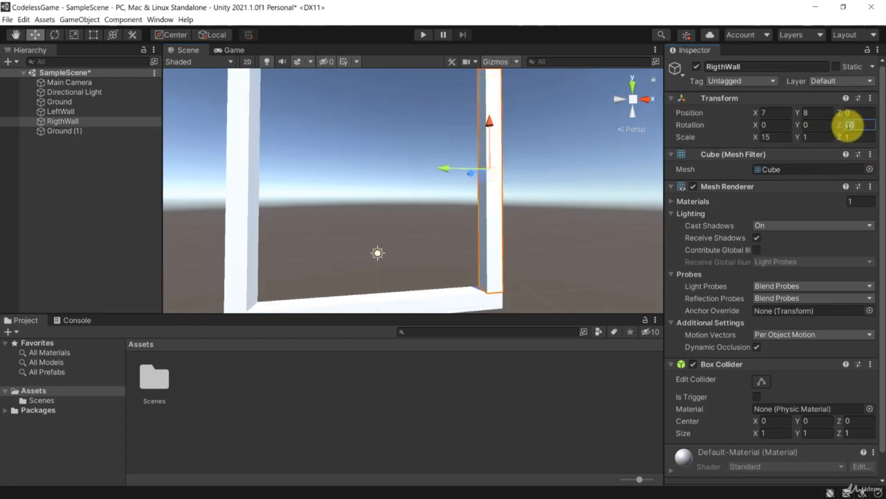
left_click(850, 125)
key("Return")
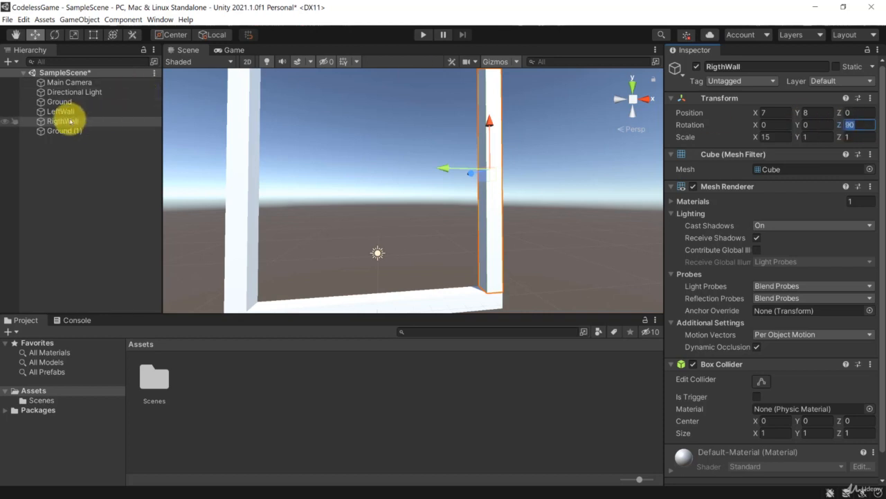
type("0")
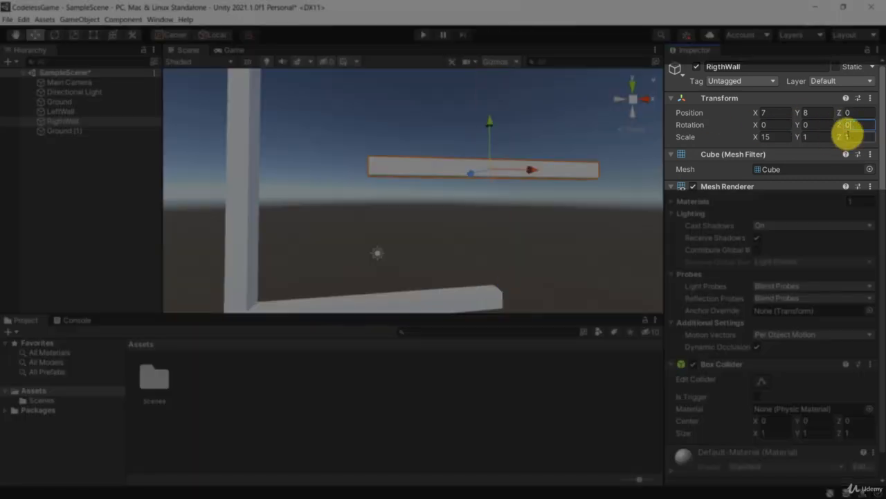
left_click(769, 136)
type("1")
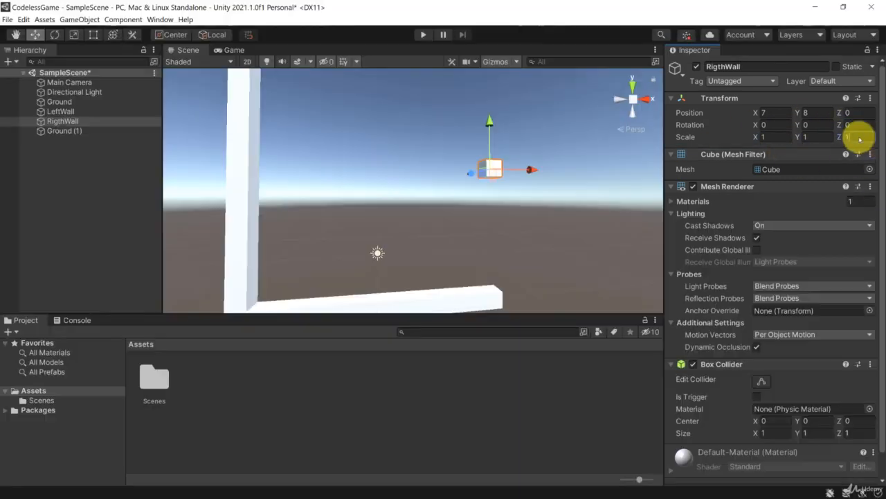
left_click(856, 137)
type("15")
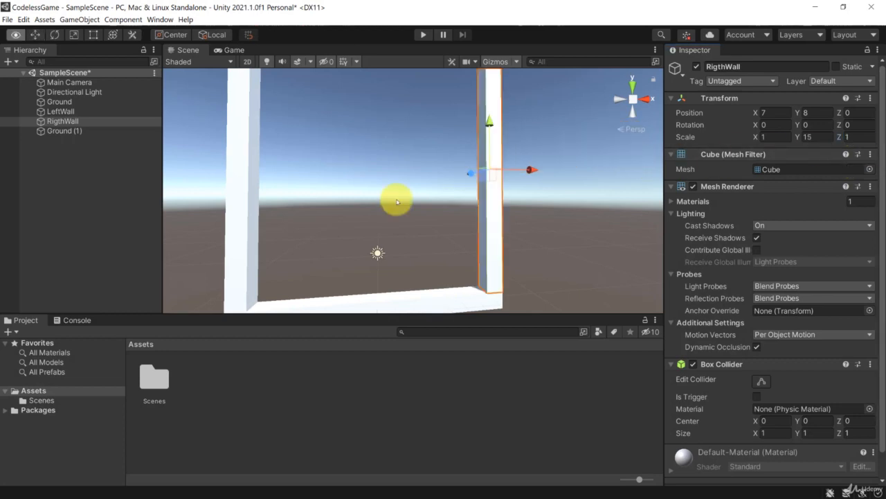
Restore RigthWall's transform to Z rotation 90 with a scale of 15, 1, 1
right_click_drag(396, 198, 367, 168)
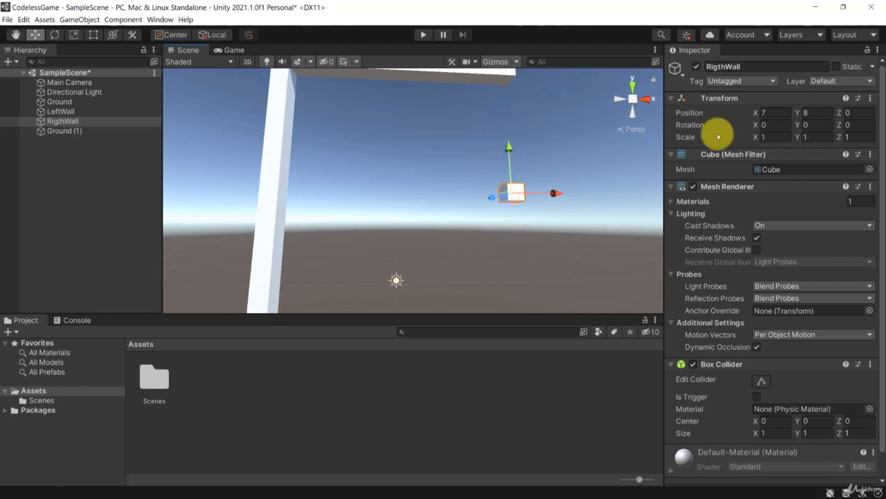
left_click(801, 137)
left_click(802, 138)
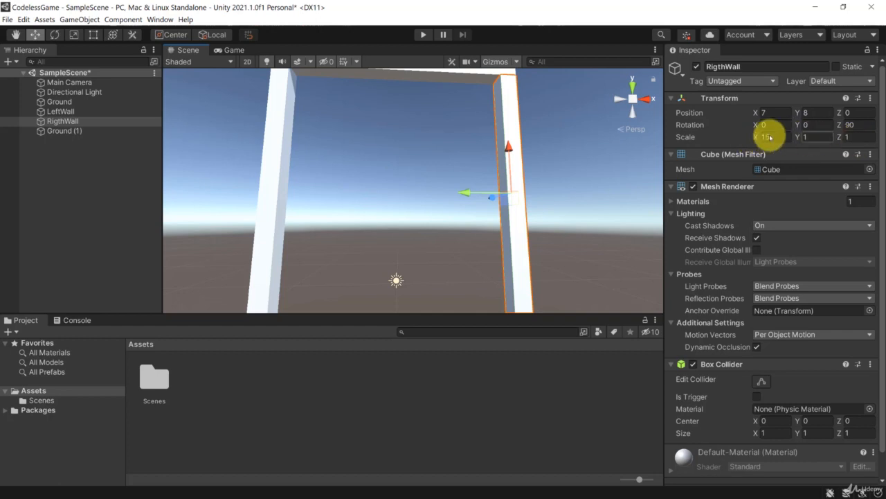
scroll(399, 159, "down", 4)
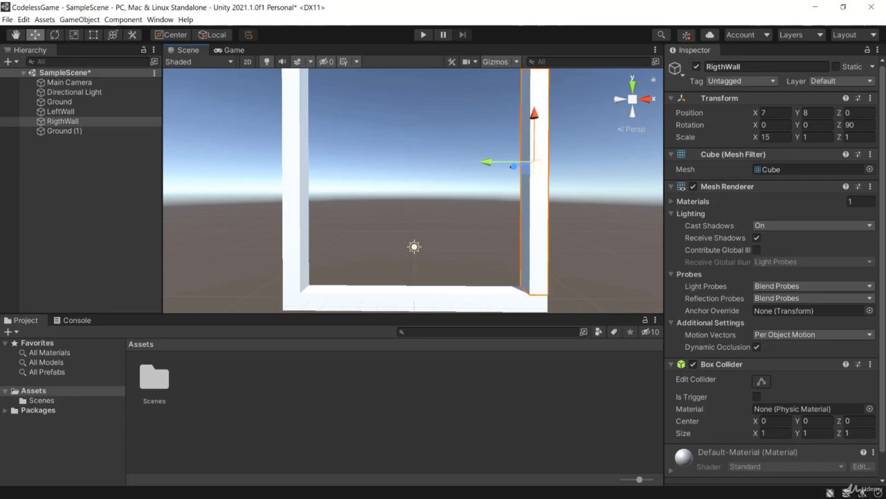
Rename the Ground copy that closes the top of the frame as Ceiling
left_click(64, 132)
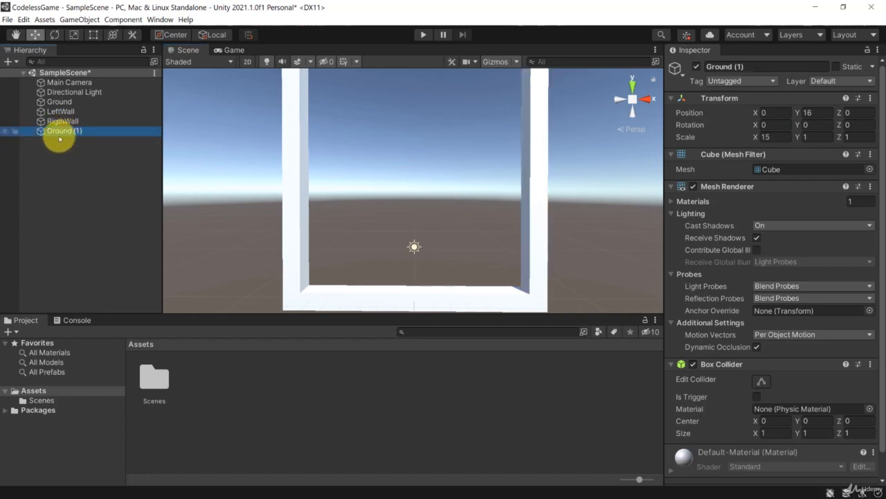
left_click(59, 134)
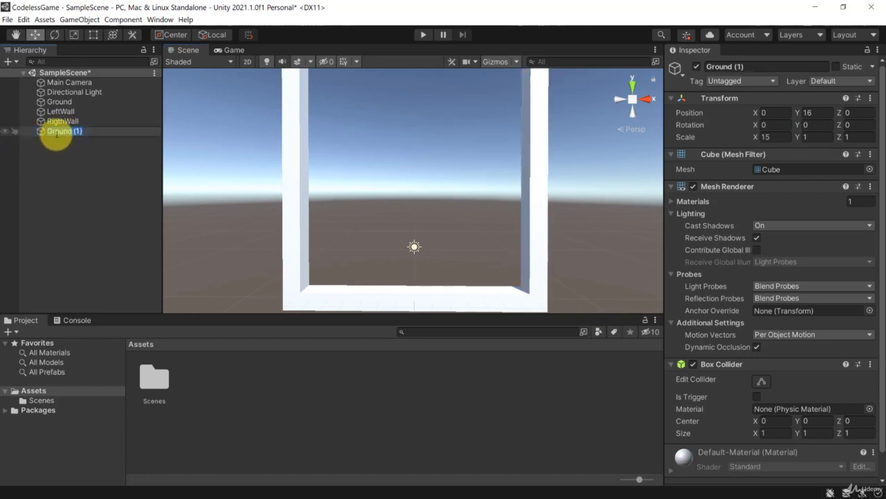
type("Cl")
key("Return")
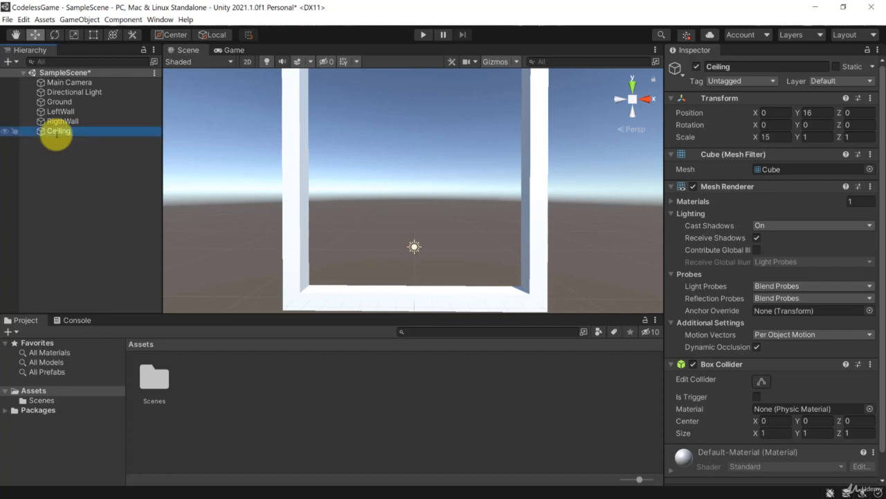
right_click_drag(506, 200, 520, 97)
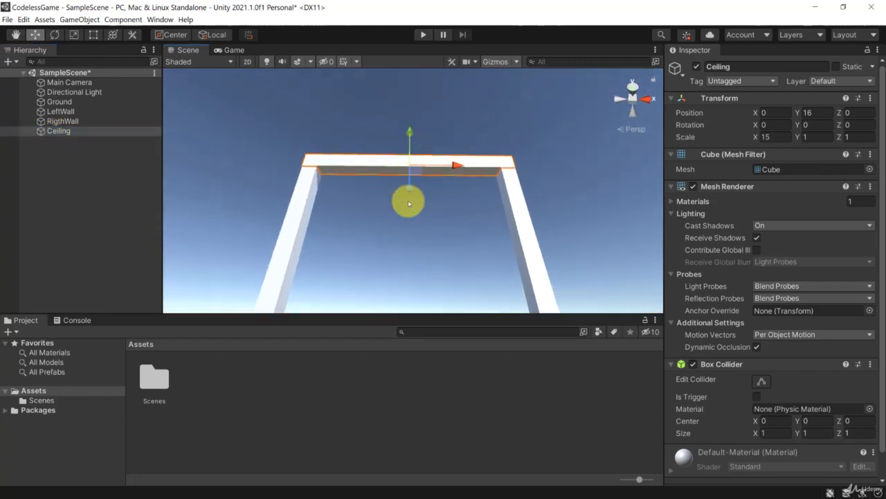
right_click_drag(408, 200, 401, 296)
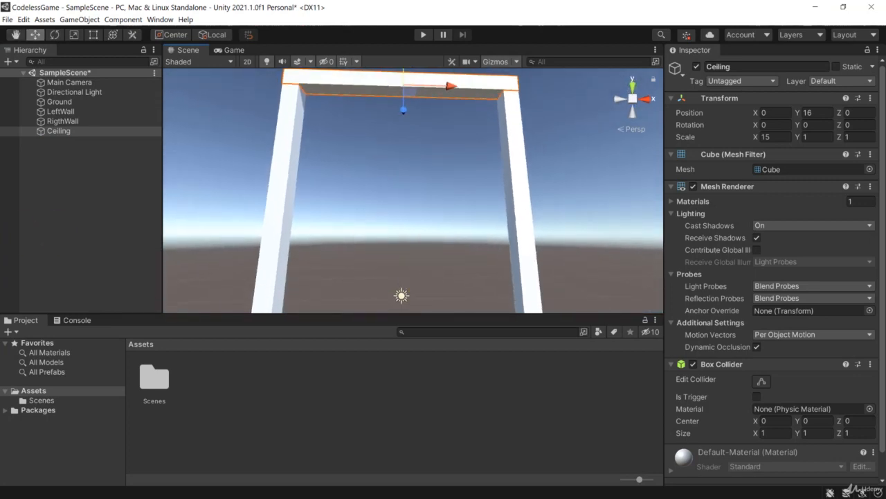
Create a folder named Materials inside the project's Assets folder
left_click(313, 409)
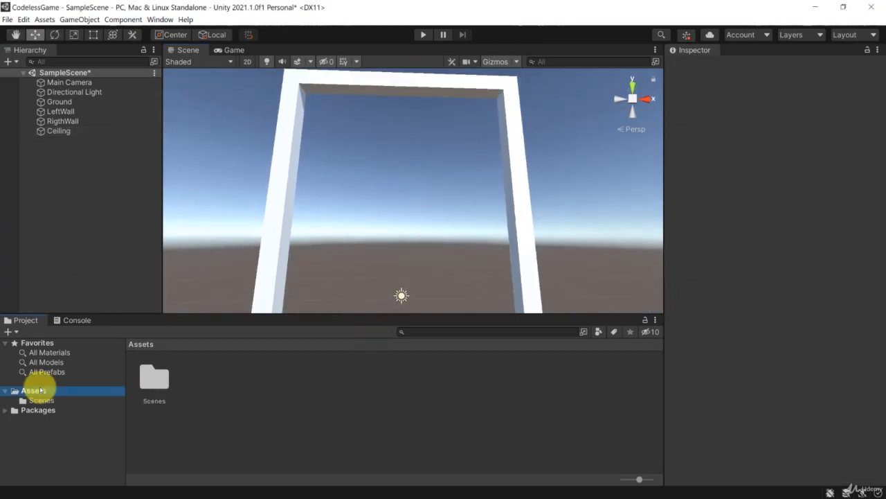
right_click(235, 392)
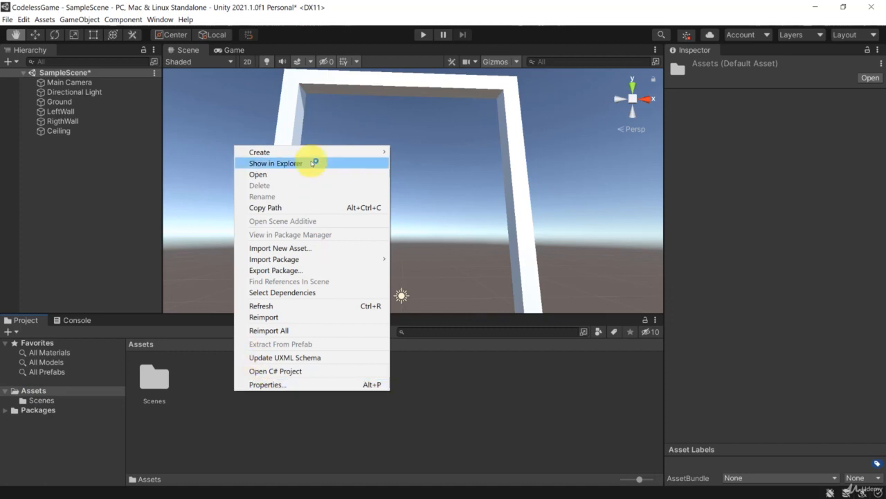
mouse_move(301, 152)
left_click(414, 69)
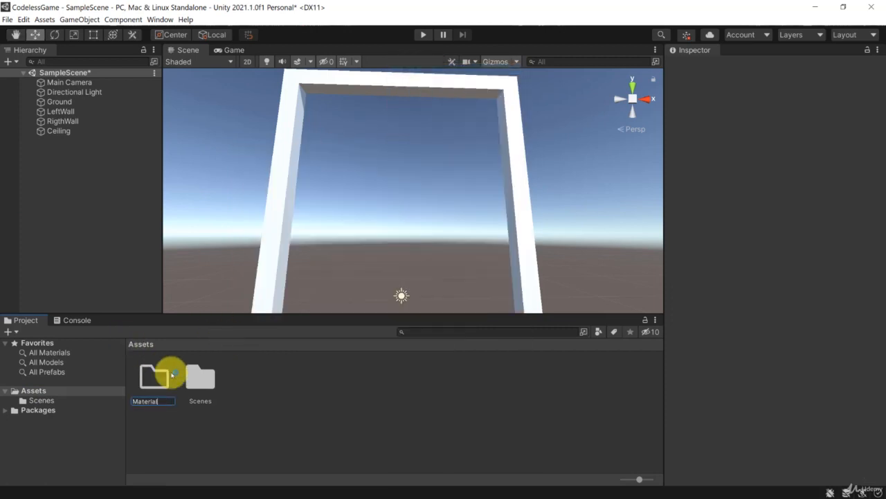
type("Materials")
key("Return")
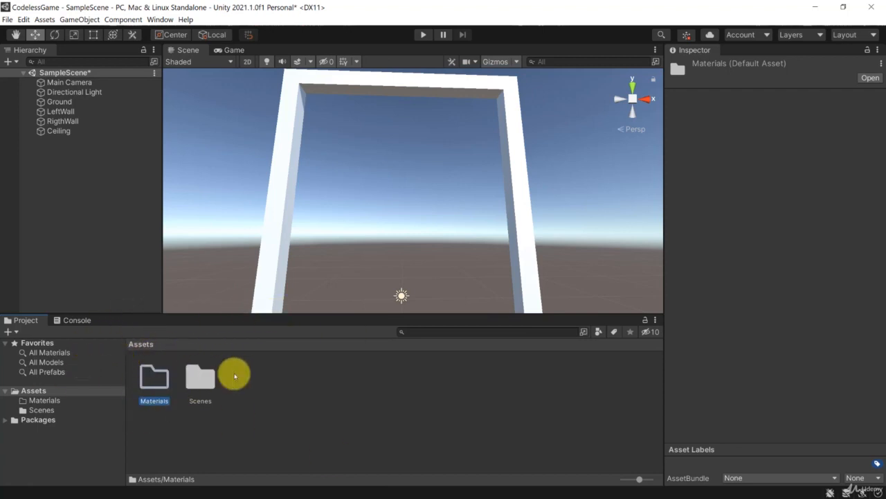
Create a new material named Border inside the Materials folder
double_click(151, 375)
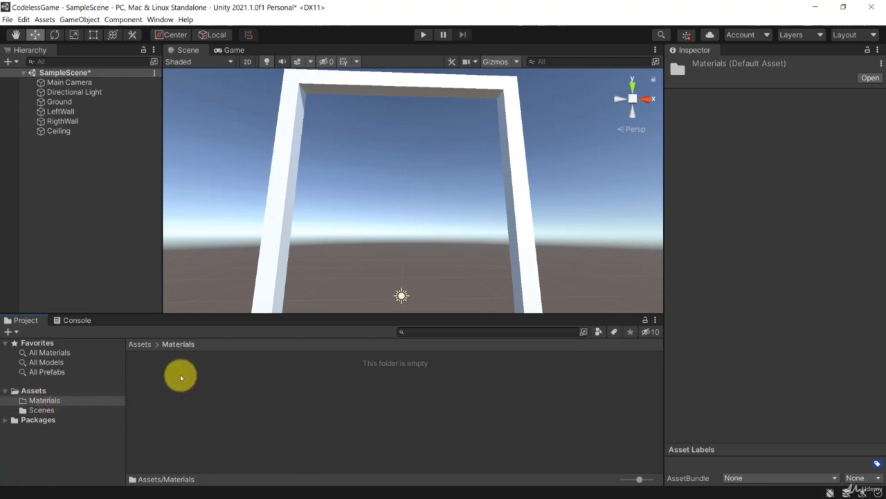
right_click(180, 377)
mouse_move(204, 137)
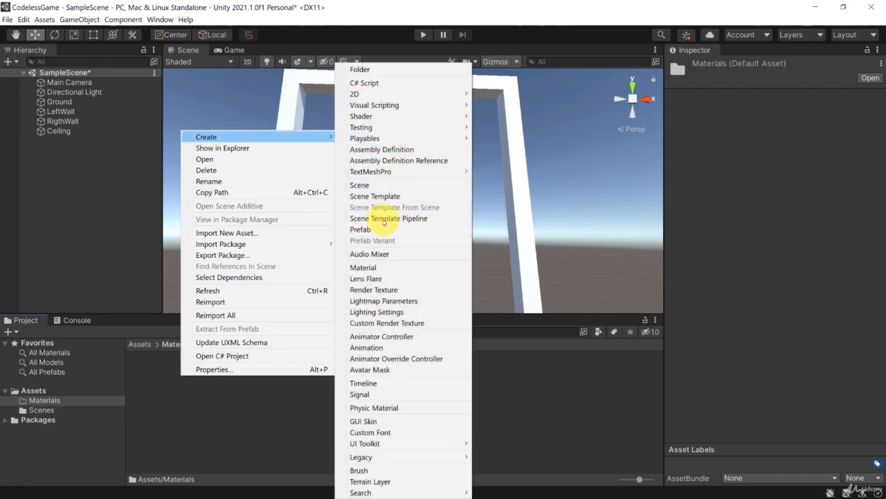
left_click(367, 267)
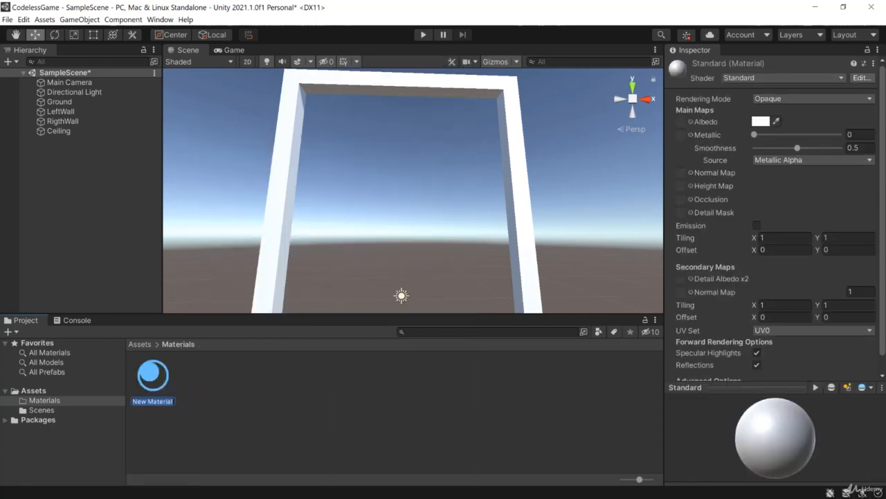
type("Border")
key("Return")
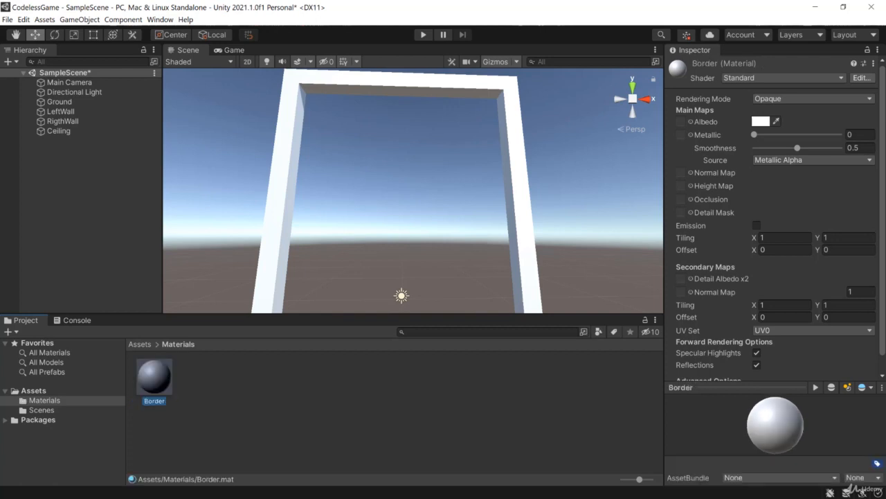
Set the Border material's Albedo colour to a bright blue, about hex 007BFF
left_click(760, 120)
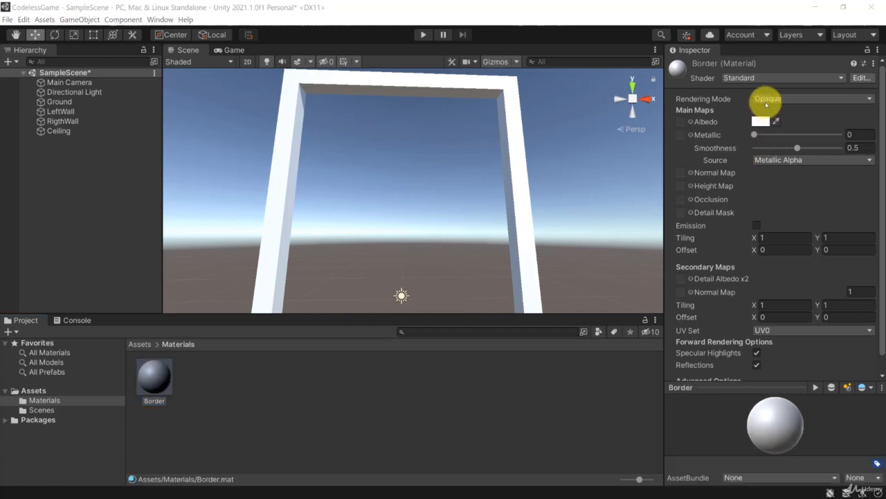
left_click(760, 122)
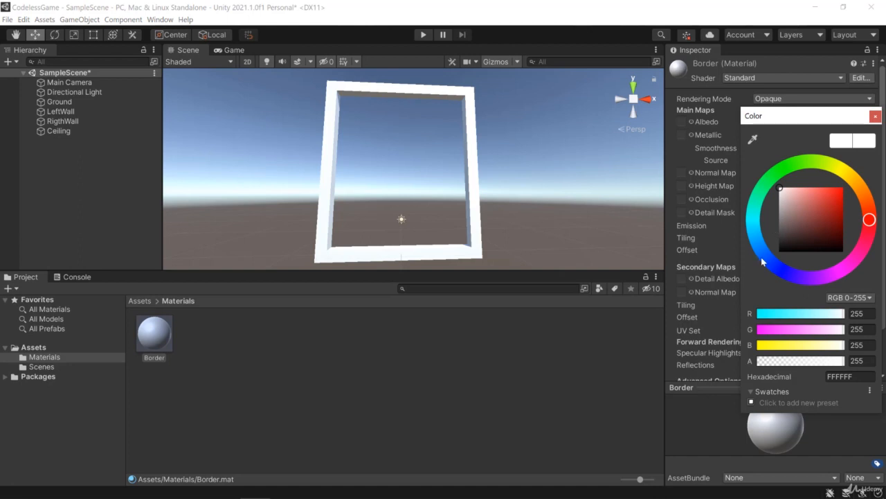
left_click(767, 259)
left_click_drag(824, 208, 847, 186)
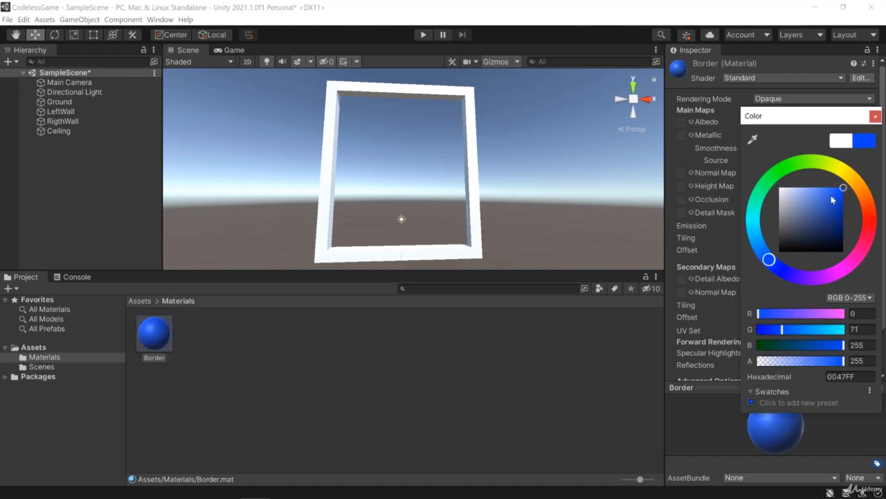
left_click_drag(769, 259, 761, 250)
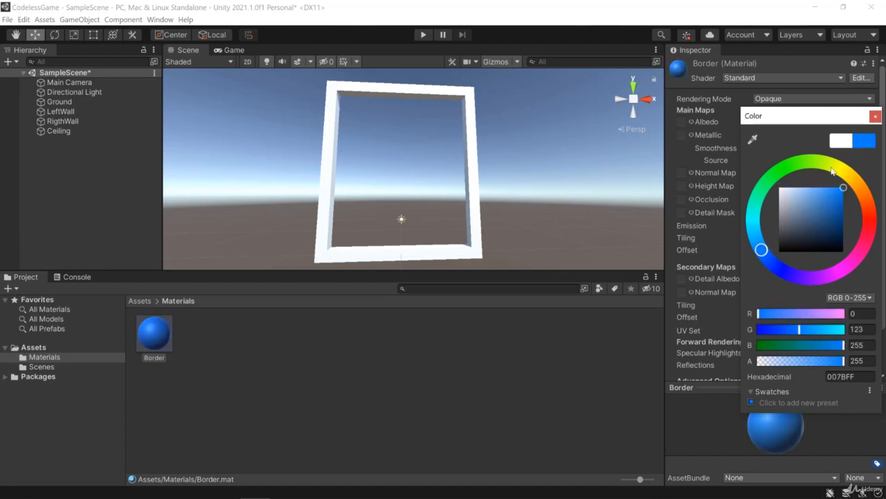
left_click(875, 118)
left_click(232, 342)
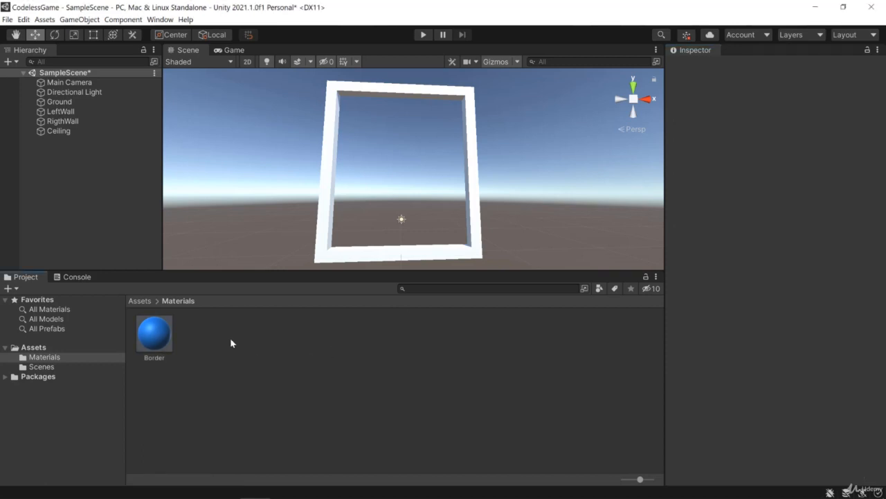
Apply the Border material to all four frame pieces: Ground, LeftWall, Ceiling and RigthWall
left_click_drag(164, 336, 369, 263)
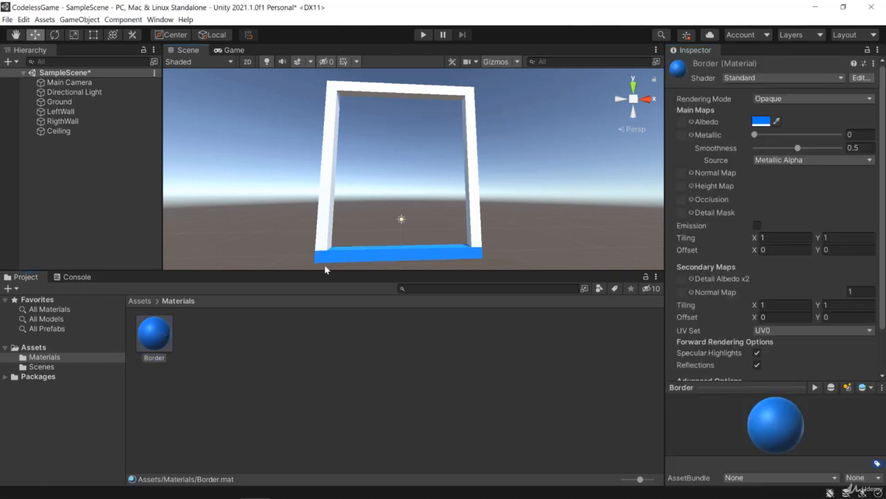
left_click_drag(156, 334, 327, 199)
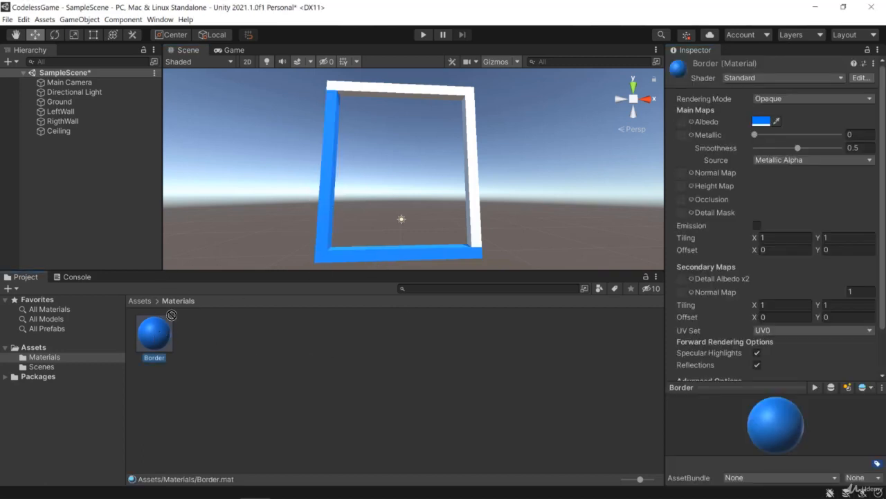
left_click_drag(167, 319, 386, 90)
left_click_drag(161, 343, 477, 170)
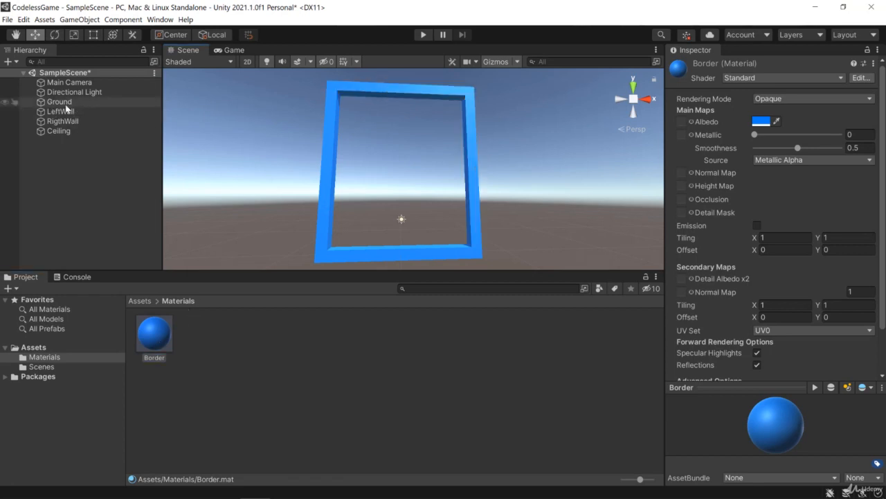
Open the Border material's Albedo colour and review its red and green values
left_click(761, 121)
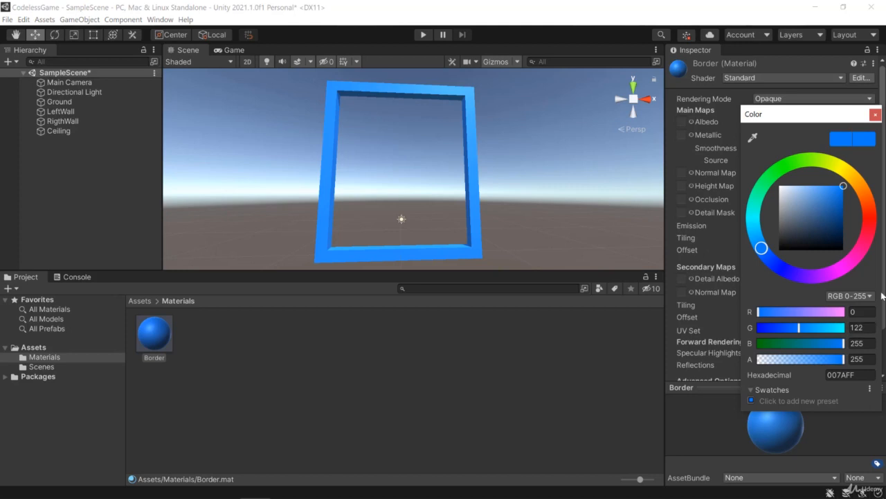
left_click(858, 313)
left_click(860, 327)
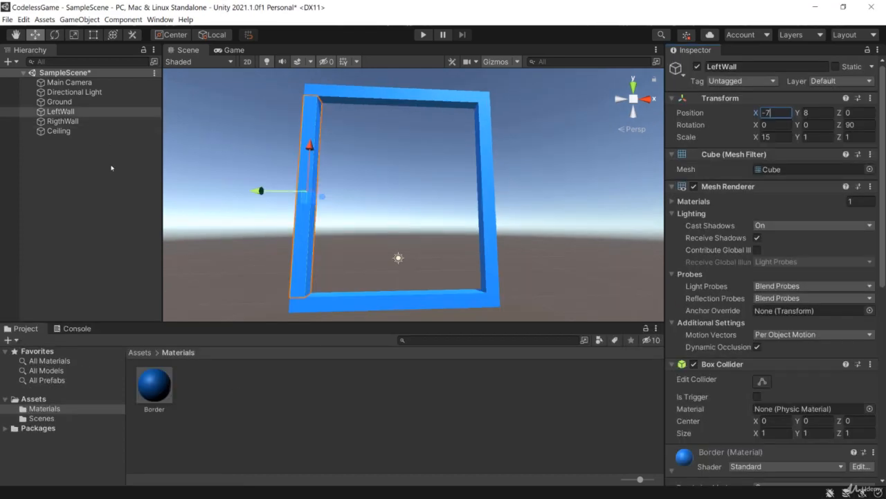
Clear the selection and save SampleScene
left_click(111, 167)
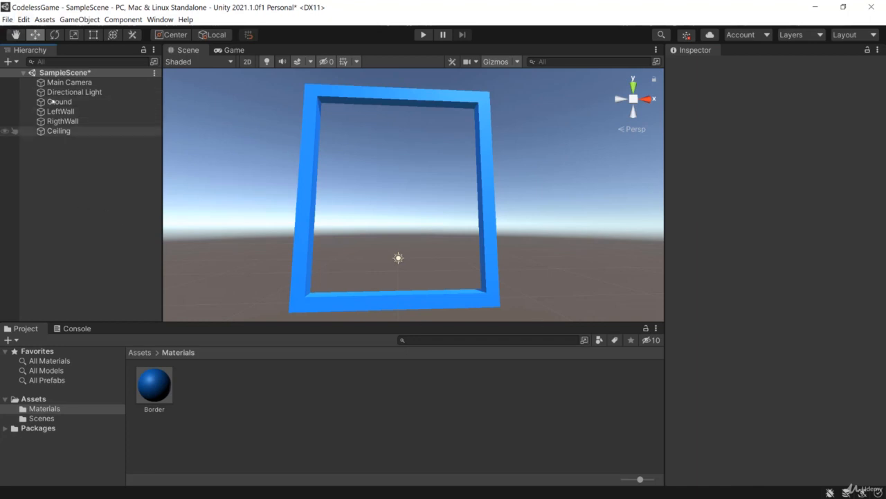
left_click(8, 19)
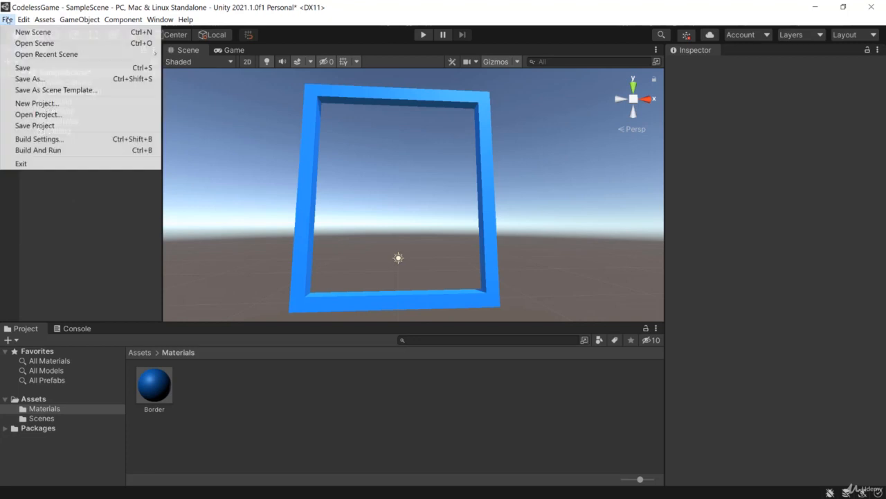
left_click(42, 68)
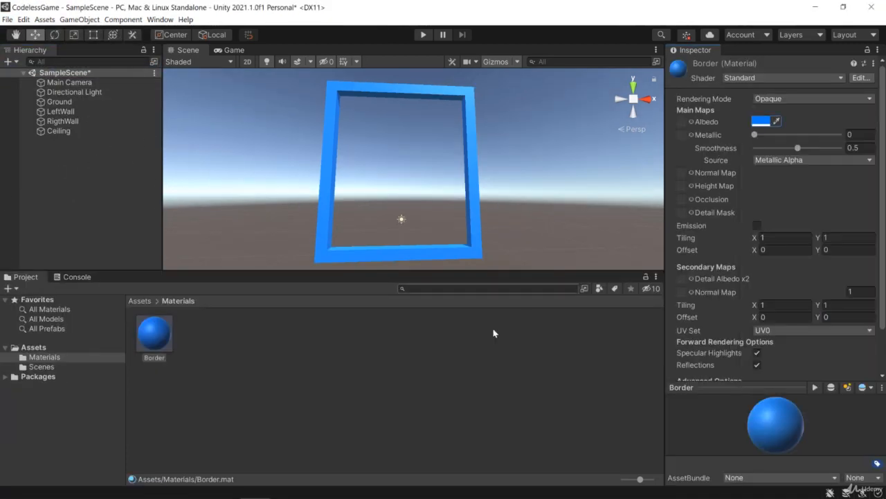
left_click(330, 350)
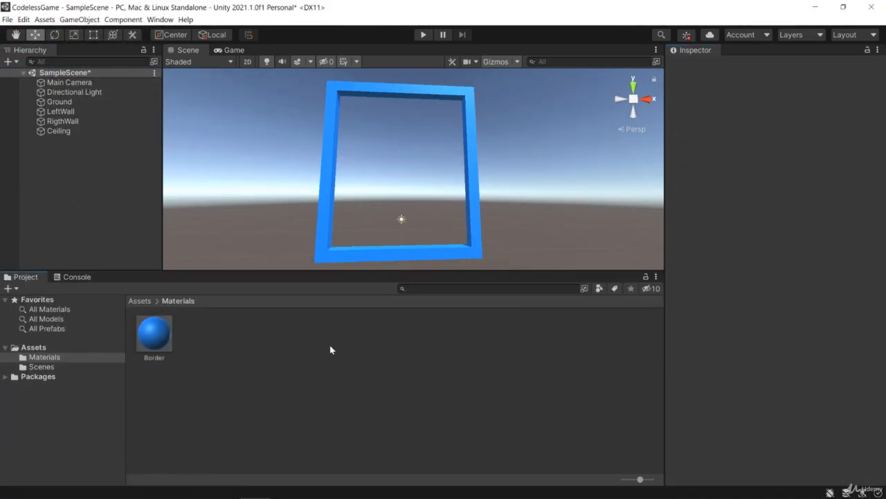